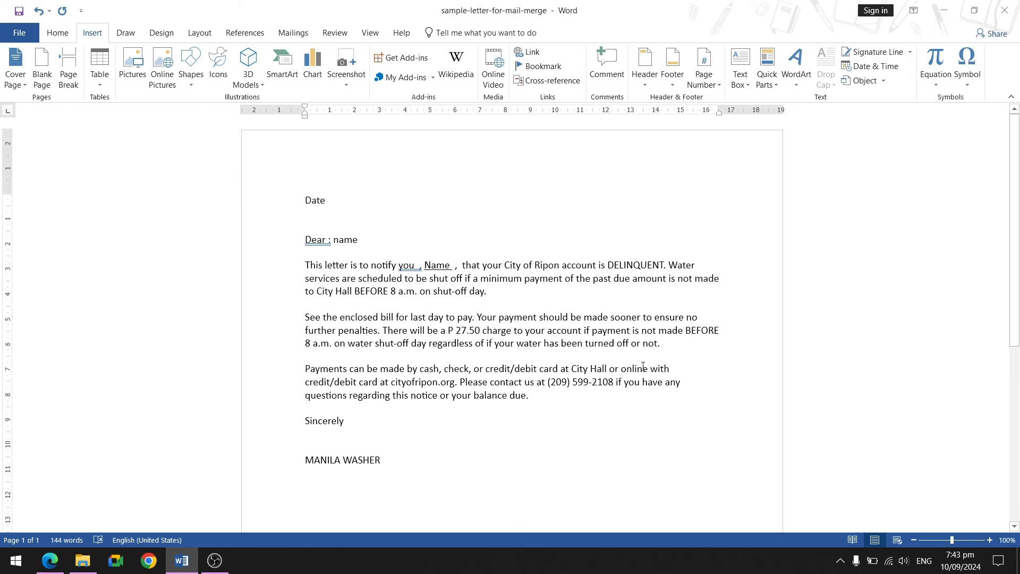
Launch the Step-by-Step Mail Merge Wizard for letters and widen its pane.
{"action": "left_click", "coordinate": [292, 35]}
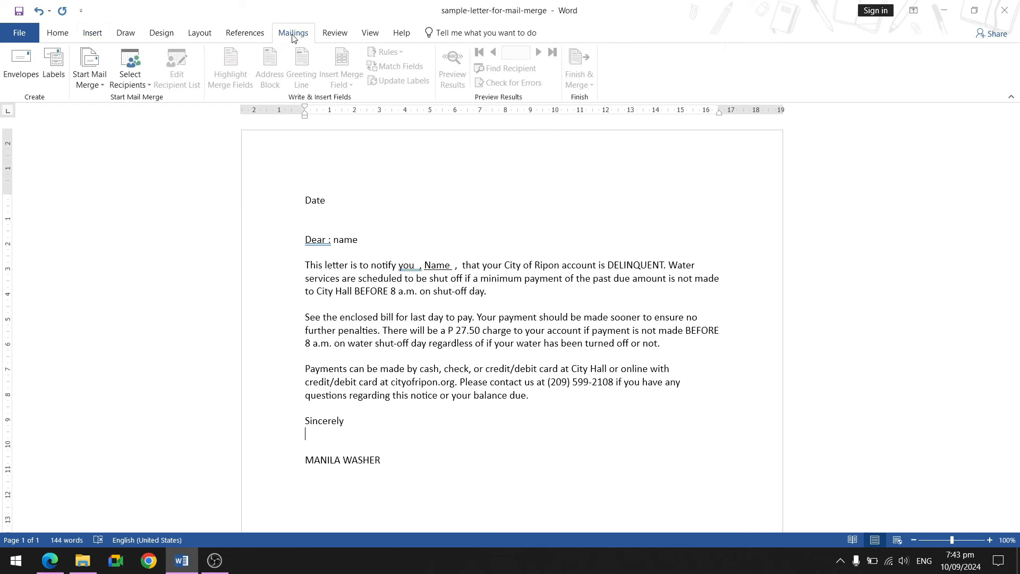
{"action": "left_click", "coordinate": [90, 85]}
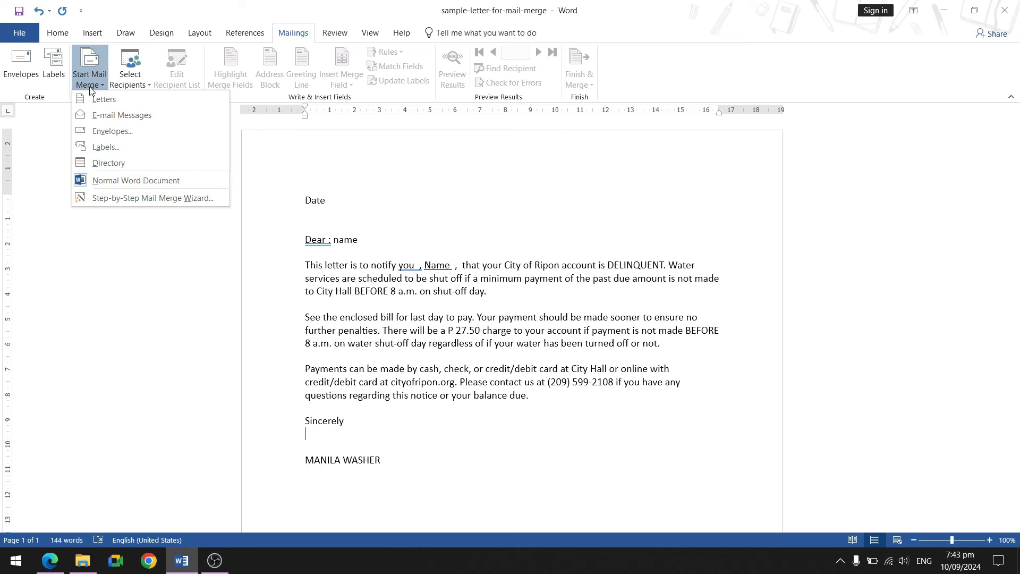
{"action": "left_click", "coordinate": [147, 197]}
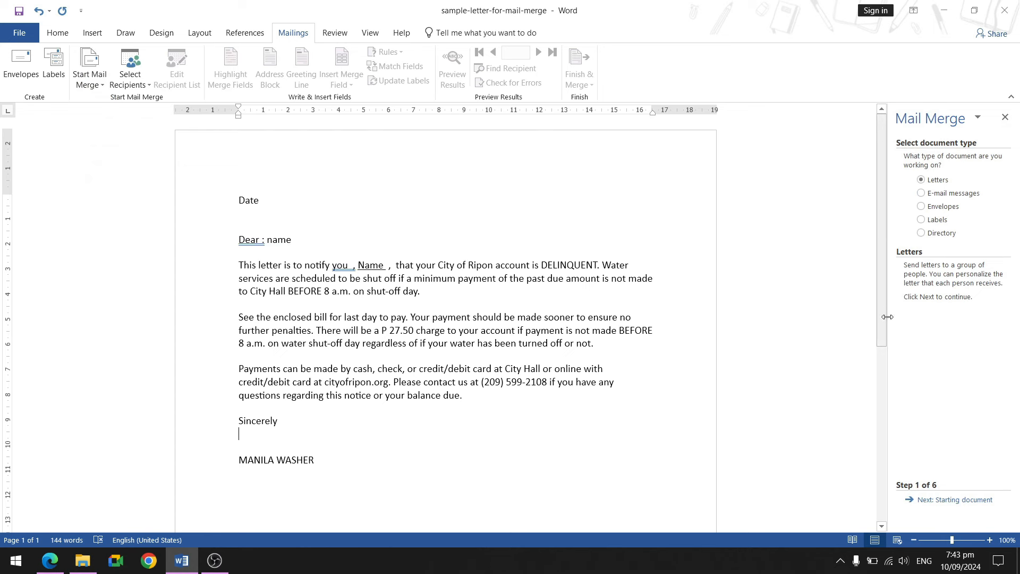
{"action": "left_click_drag", "start_coordinate": [889, 363], "coordinate": [717, 376]}
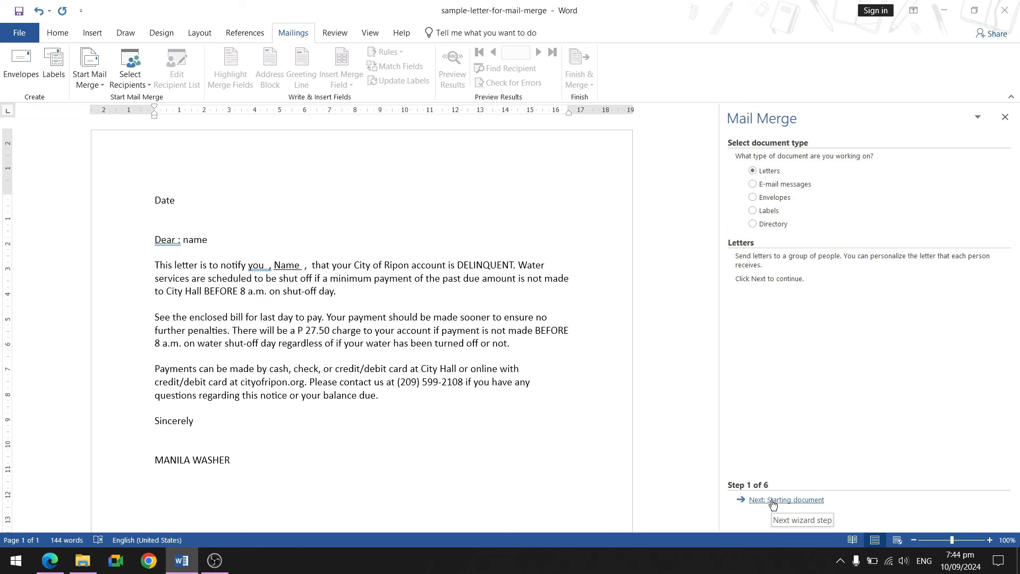
Keep the current document as the starting letter and choose to type a new recipient list.
{"action": "left_click", "coordinate": [772, 501]}
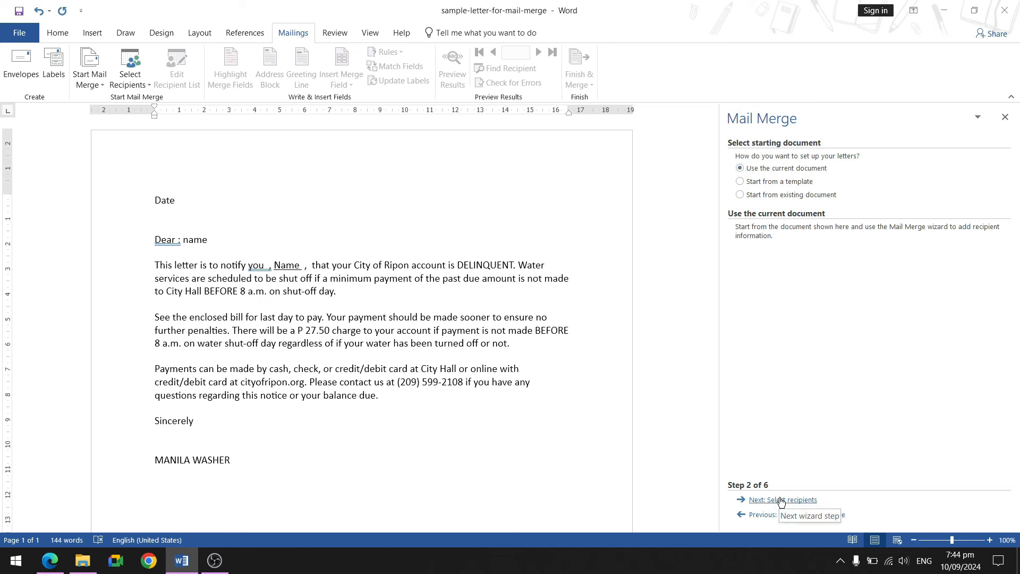
{"action": "left_click", "coordinate": [779, 500]}
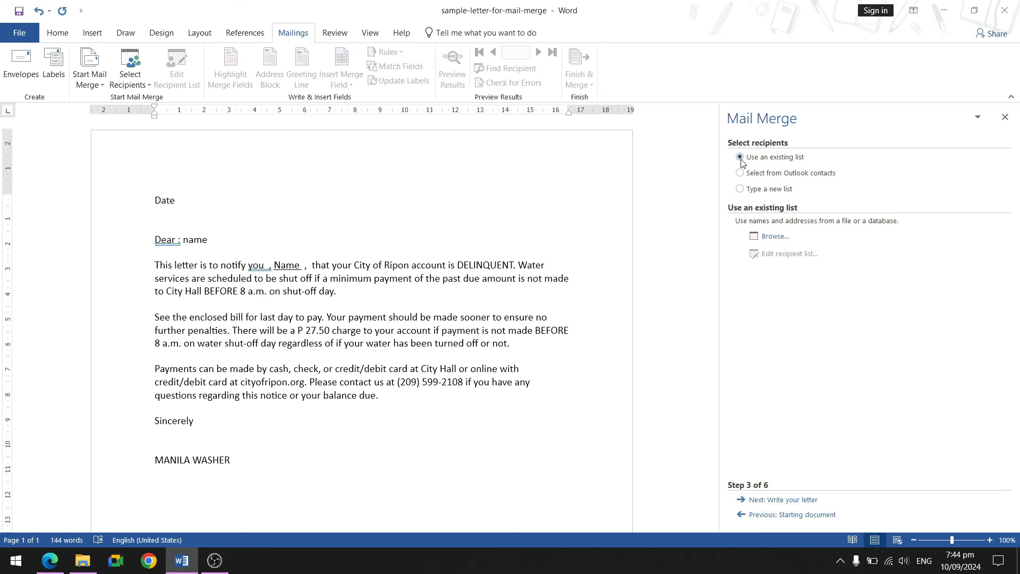
{"action": "left_click", "coordinate": [740, 189]}
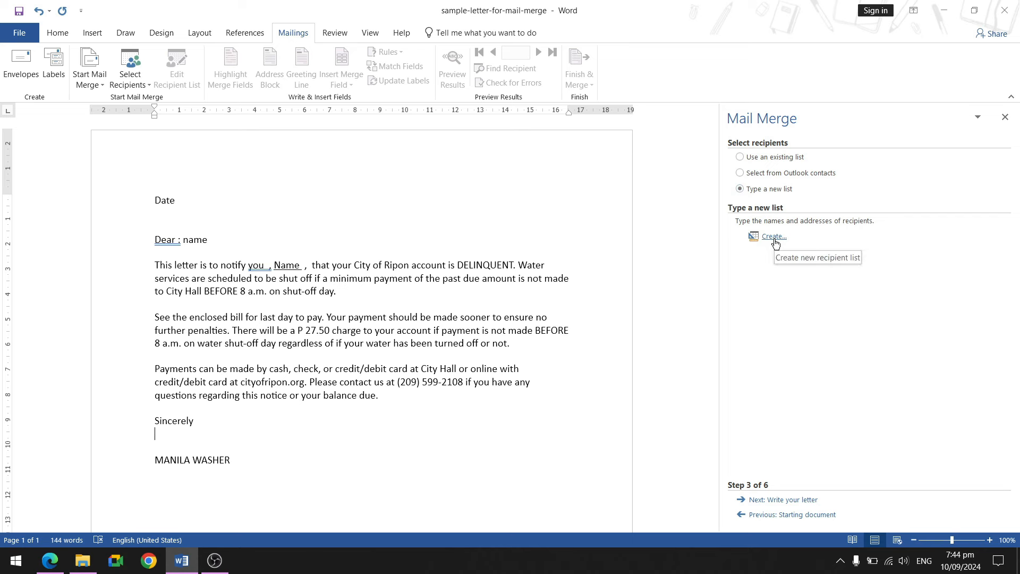
Create a new address list, move its window aside, and open Customize Columns.
{"action": "left_click", "coordinate": [774, 237]}
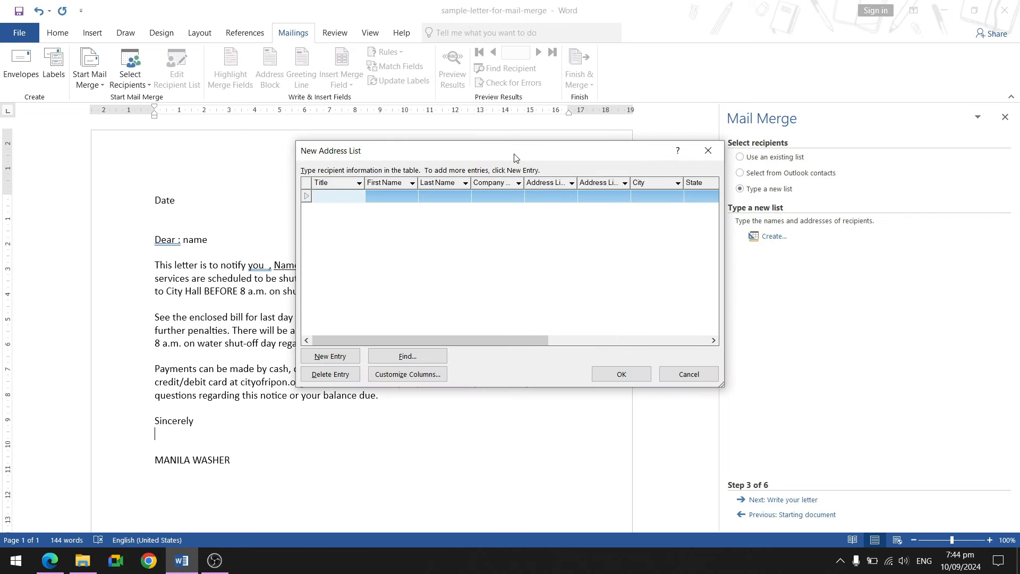
{"action": "left_click_drag", "start_coordinate": [515, 155], "coordinate": [756, 172]}
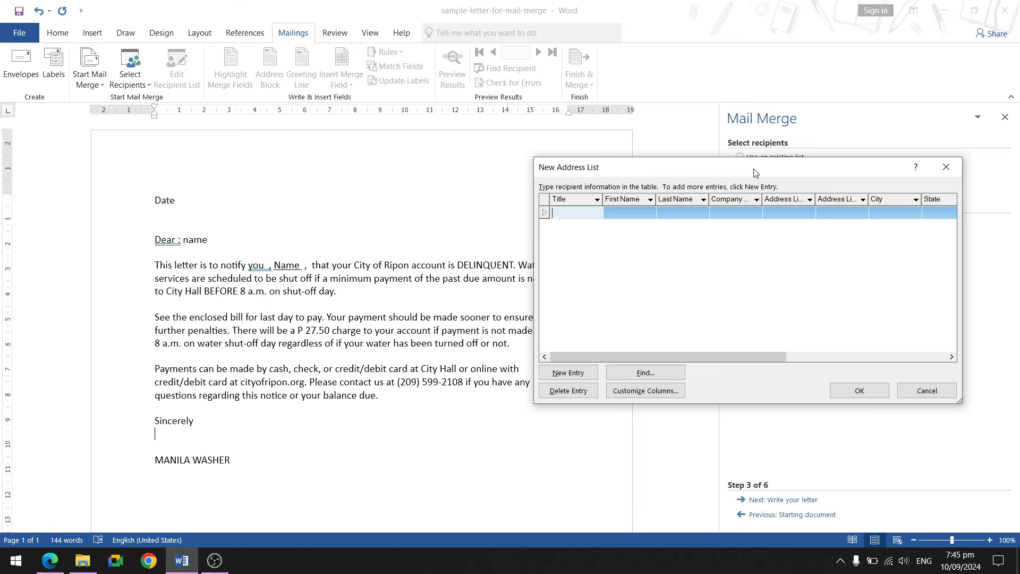
{"action": "left_click", "coordinate": [657, 392]}
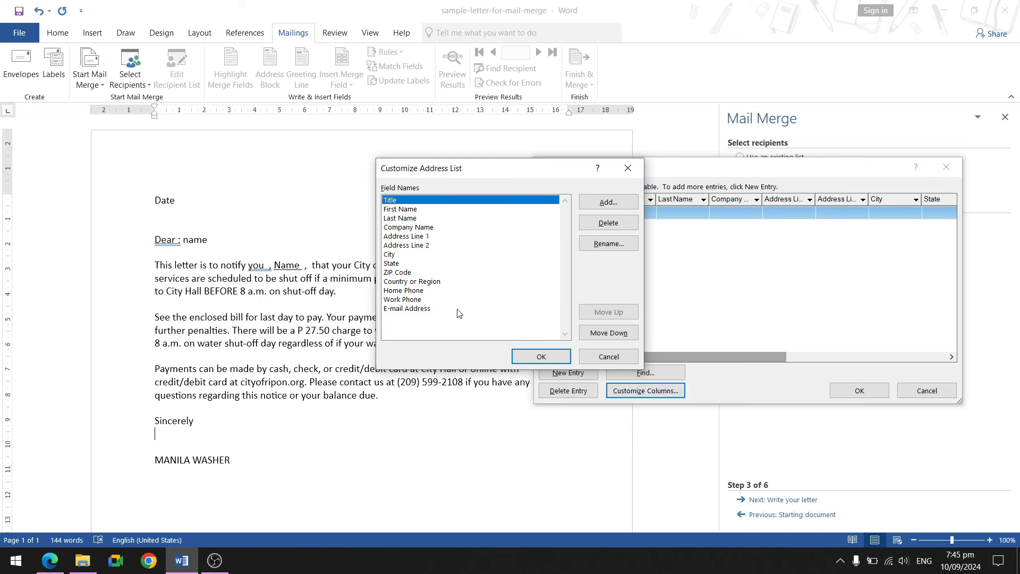
Delete every field from E-mail Address up to Company Name, leaving Title, First Name and Last Name.
{"action": "left_click", "coordinate": [428, 309]}
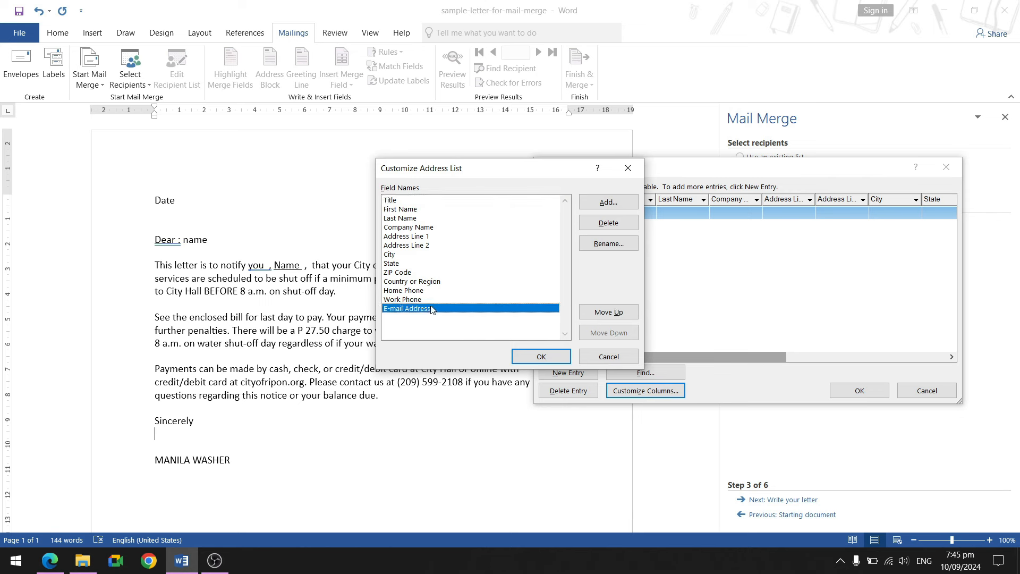
{"action": "left_click", "coordinate": [607, 223]}
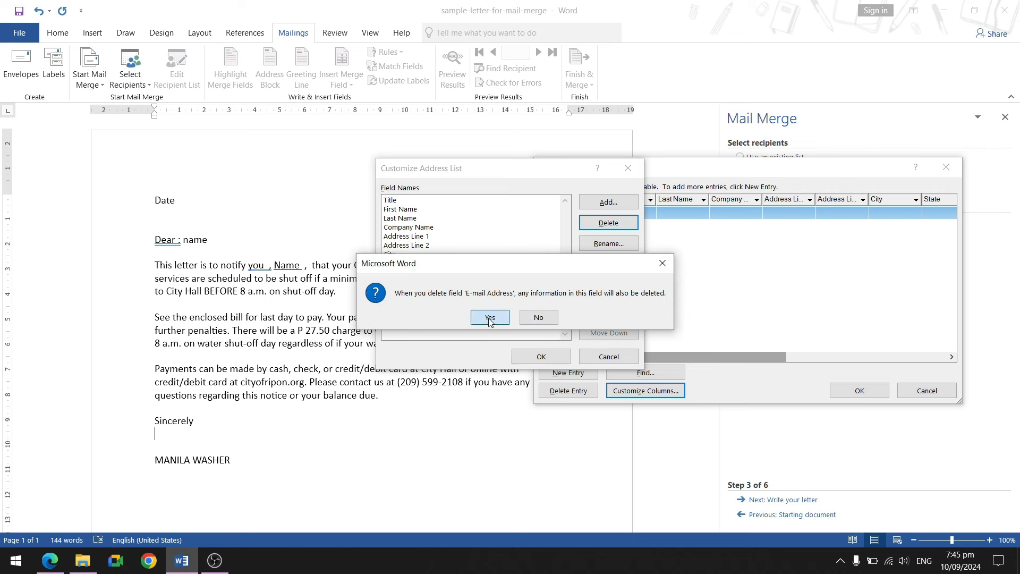
{"action": "left_click", "coordinate": [486, 317]}
{"action": "key", "text": "Return"}
{"action": "key", "text": "y"}
{"action": "key", "text": "Return"}
{"action": "key", "text": "y"}
{"action": "key", "text": "Return"}
{"action": "key", "text": "y"}
{"action": "key", "text": "Return"}
{"action": "key", "text": "y"}
{"action": "key", "text": "Return"}
{"action": "key", "text": "y"}
{"action": "key", "text": "Return"}
{"action": "key", "text": "y"}
{"action": "key", "text": "Return"}
{"action": "key", "text": "y"}
{"action": "key", "text": "Return"}
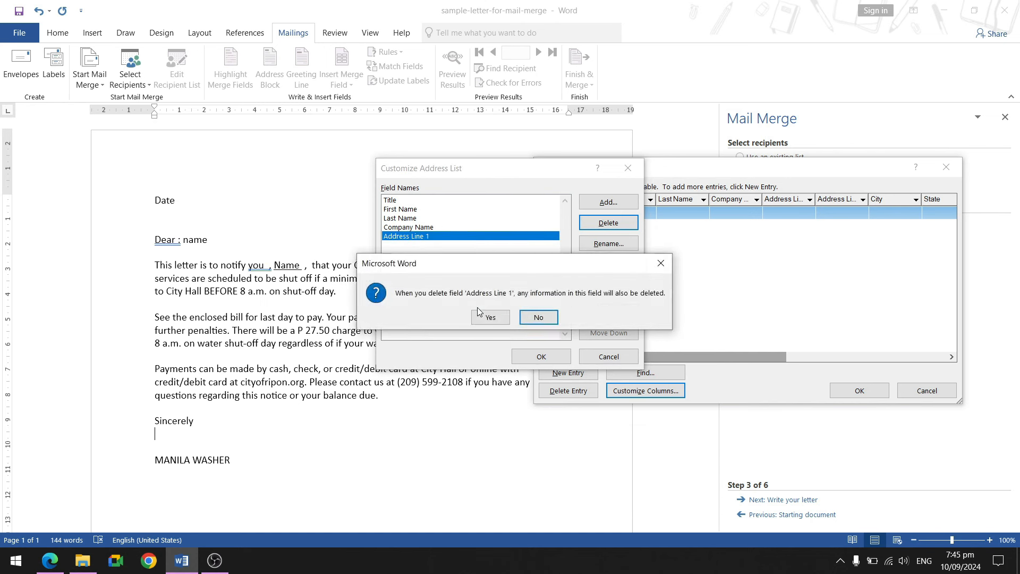
{"action": "key", "text": "y"}
{"action": "key", "text": "Return"}
{"action": "key", "text": "y"}
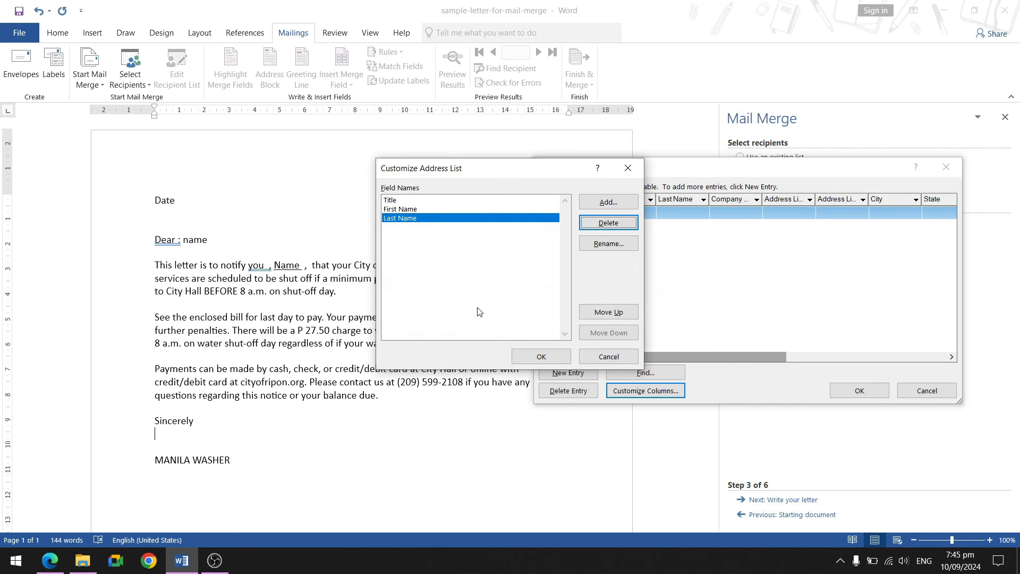
Rename the Title field to DATE.
{"action": "left_click", "coordinate": [400, 204]}
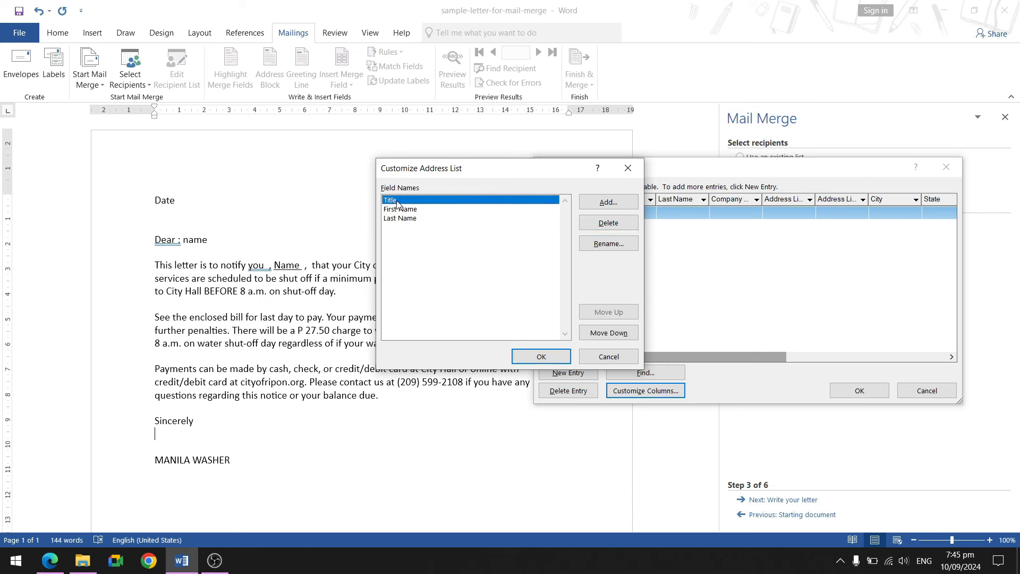
{"action": "left_click", "coordinate": [611, 247]}
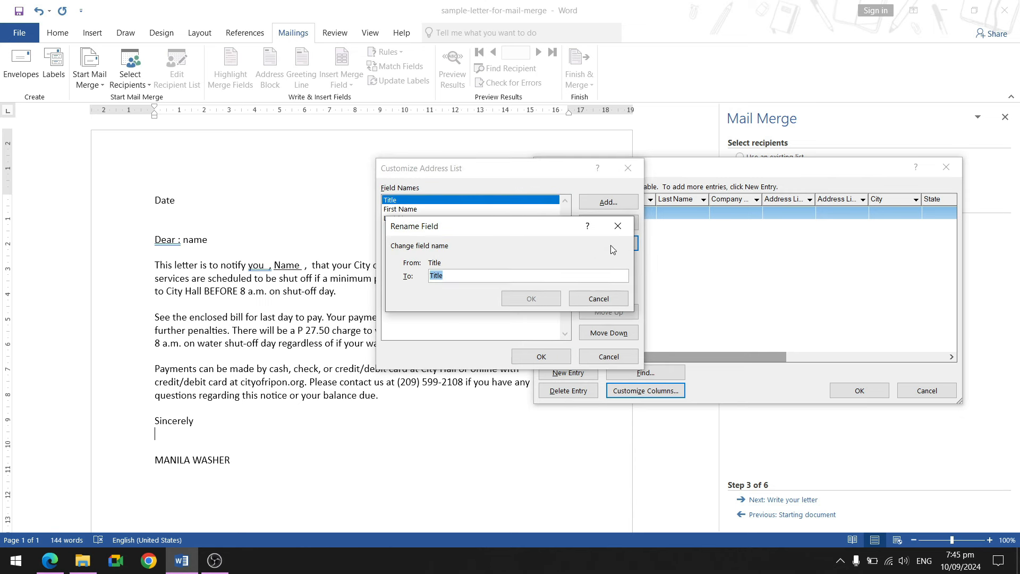
{"action": "type", "text": "DATE"}
{"action": "left_click", "coordinate": [530, 298]}
Rename the First Name field to FULL NAME.
{"action": "left_click", "coordinate": [408, 210]}
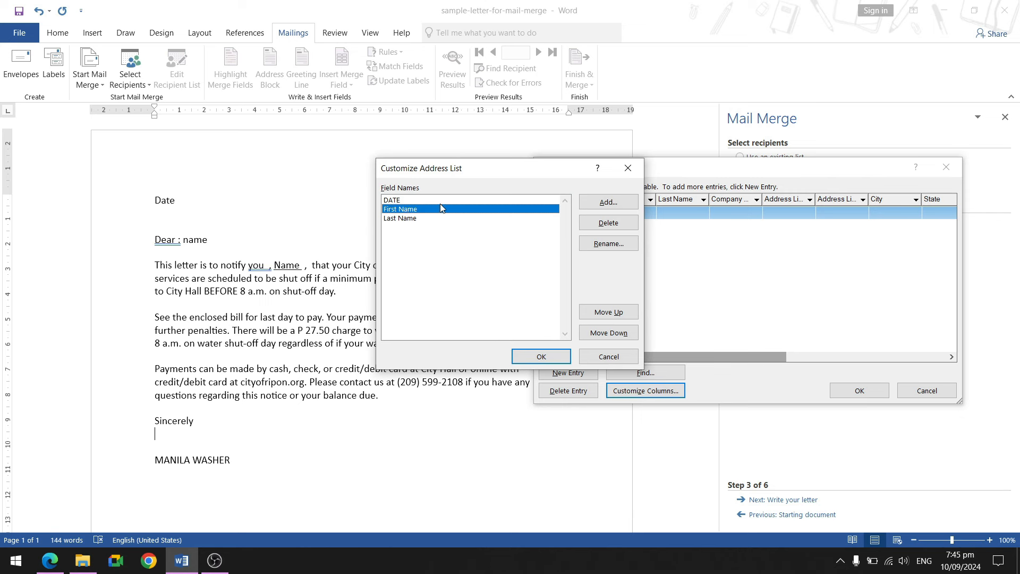
{"action": "left_click", "coordinate": [608, 243]}
{"action": "key", "text": "BackSpace"}
{"action": "type", "text": "FULL NAME"}
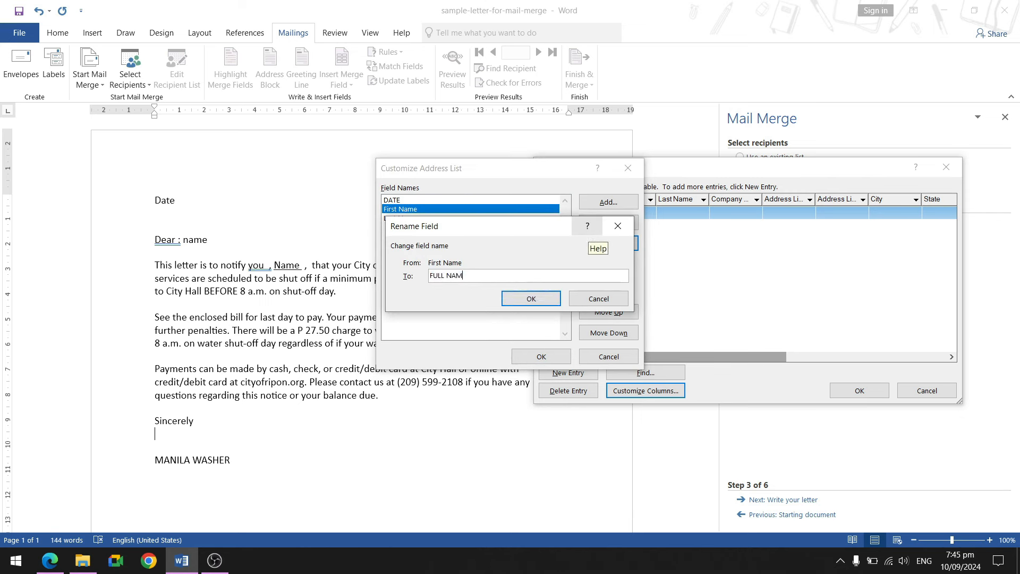
{"action": "left_click", "coordinate": [531, 298]}
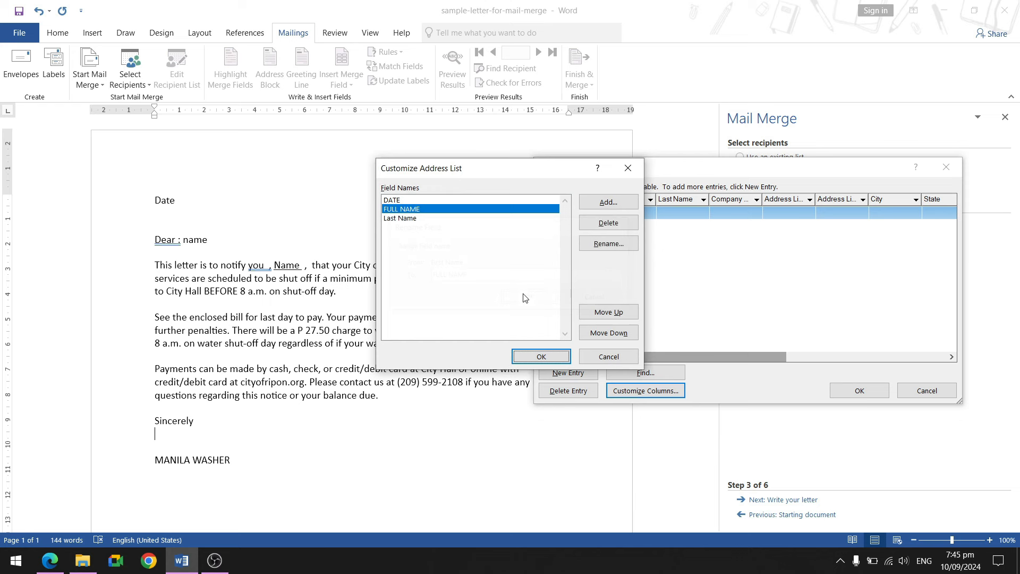
Rename the Last Name field to PRICE.
{"action": "left_click", "coordinate": [414, 219]}
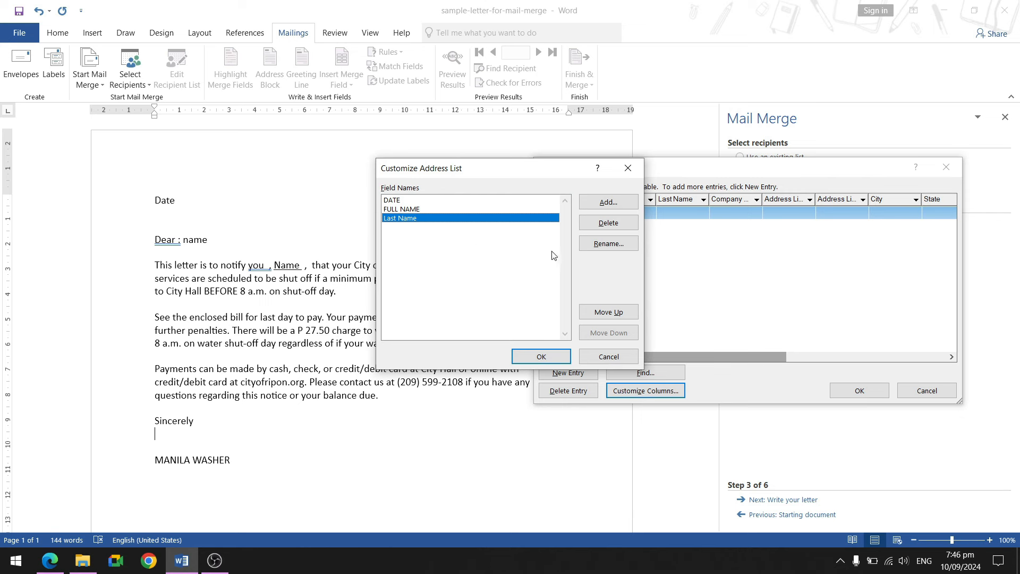
{"action": "left_click", "coordinate": [609, 246]}
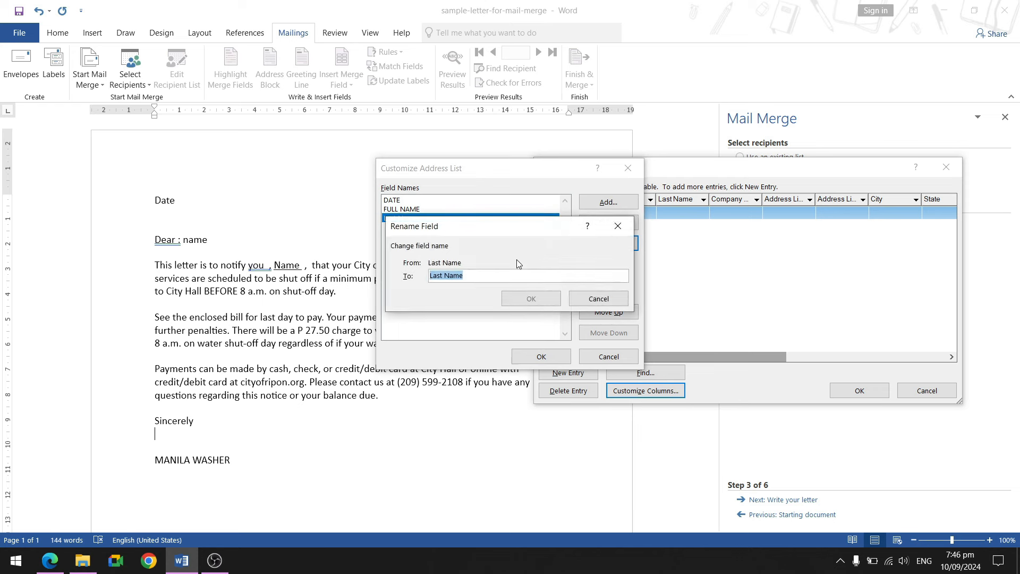
{"action": "key", "text": "BackSpace"}
{"action": "type", "text": "PRICE"}
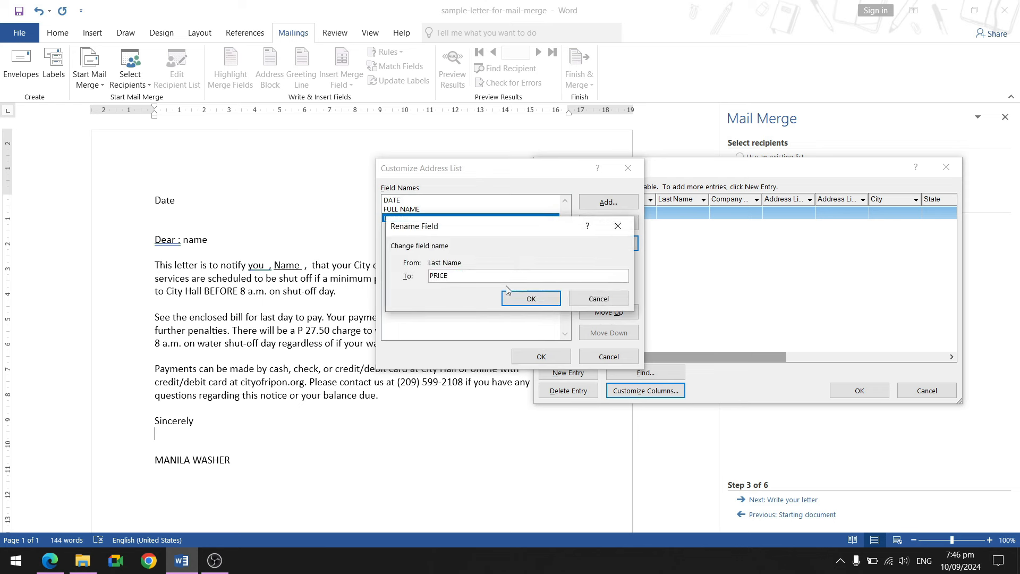
{"action": "left_click", "coordinate": [531, 298]}
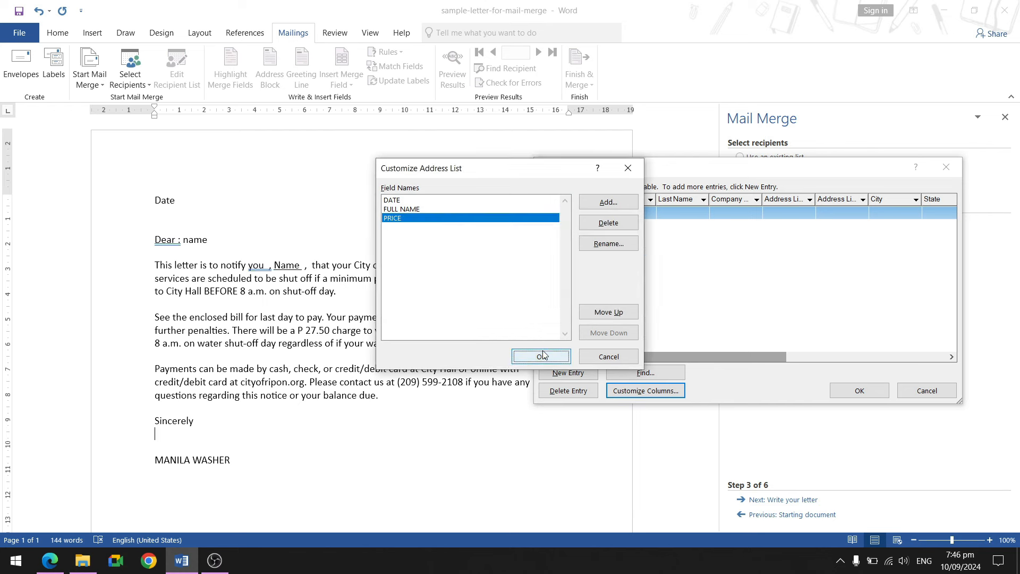
Enter the first recipient (date 09/10/2024, their full name, price 1450) and add a new entry.
{"action": "left_click", "coordinate": [541, 356]}
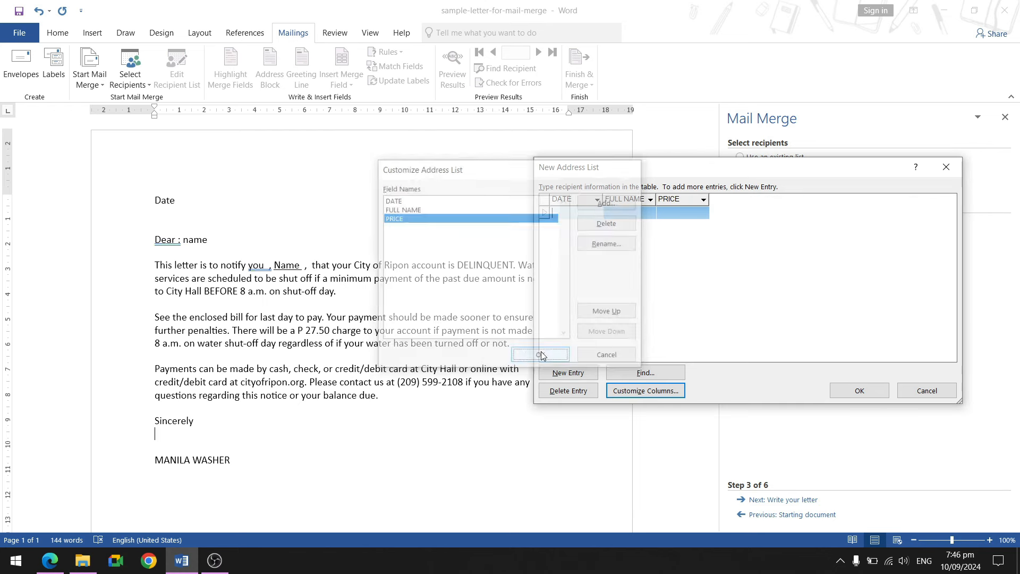
{"action": "left_click_drag", "start_coordinate": [767, 172], "coordinate": [612, 193]}
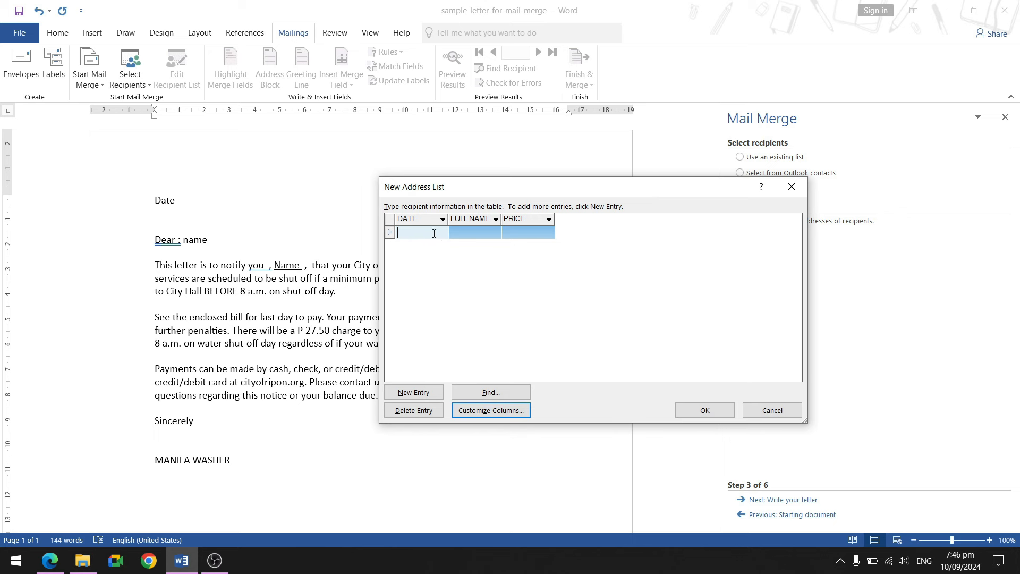
{"action": "type", "text": "09/10/2024"}
{"action": "key", "text": "Tab"}
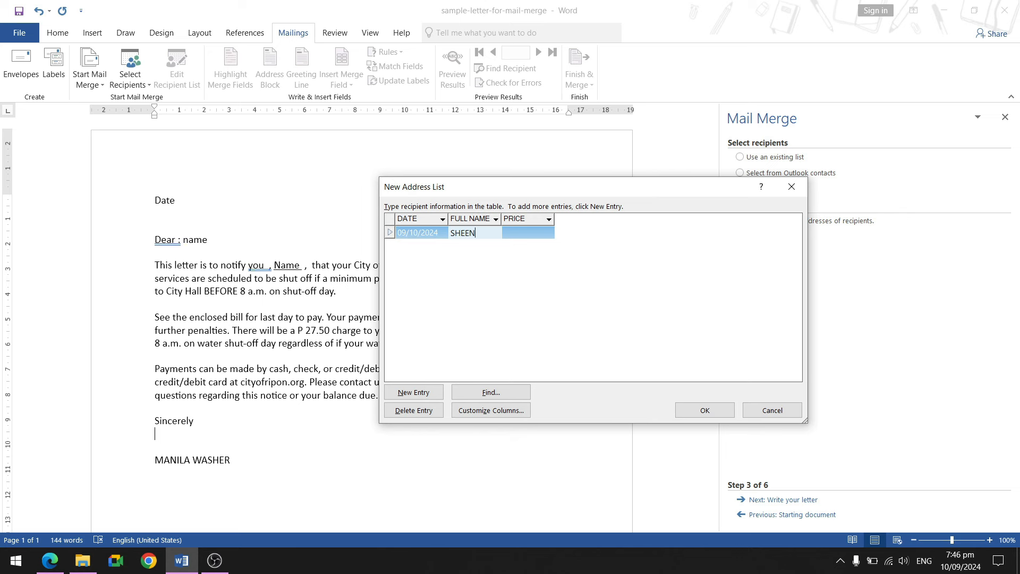
{"action": "left_click", "coordinate": [538, 241]}
{"action": "type", "text": "1450"}
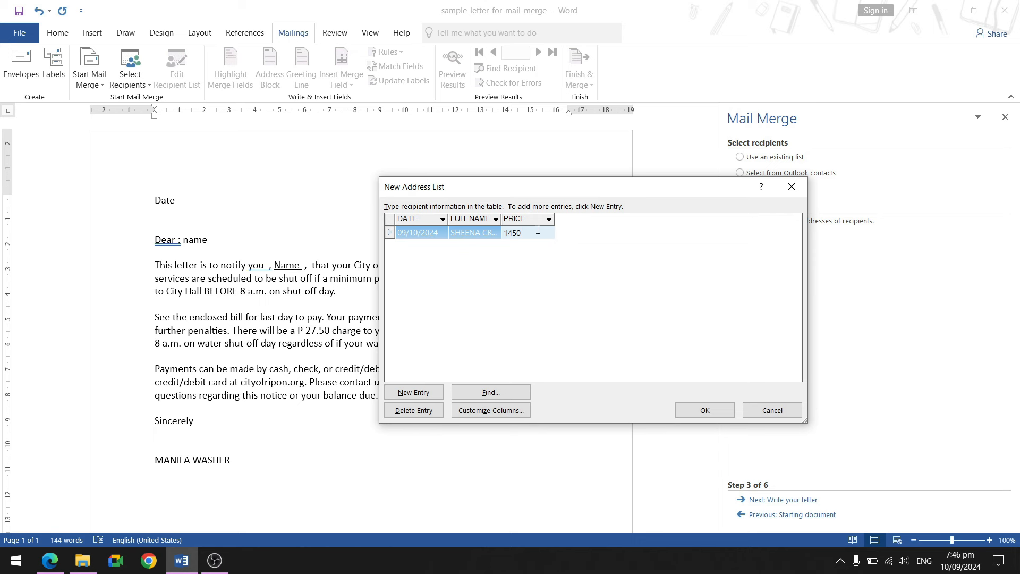
{"action": "left_click", "coordinate": [422, 392]}
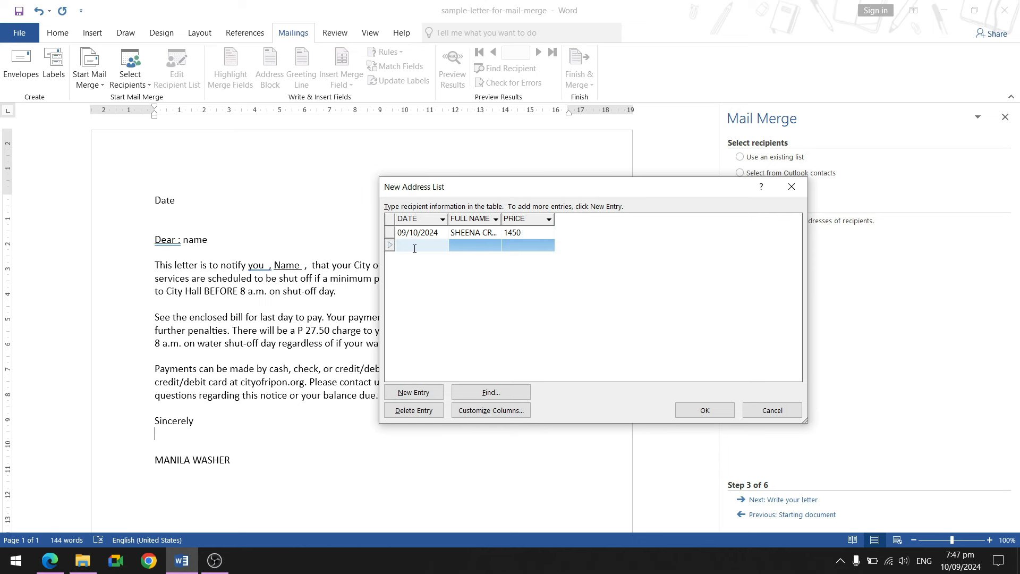
Fill in the second recipient: date 09/12/2024, their full name, price 1200.
{"action": "type", "text": "09/12/2024"}
{"action": "key", "text": "Tab"}
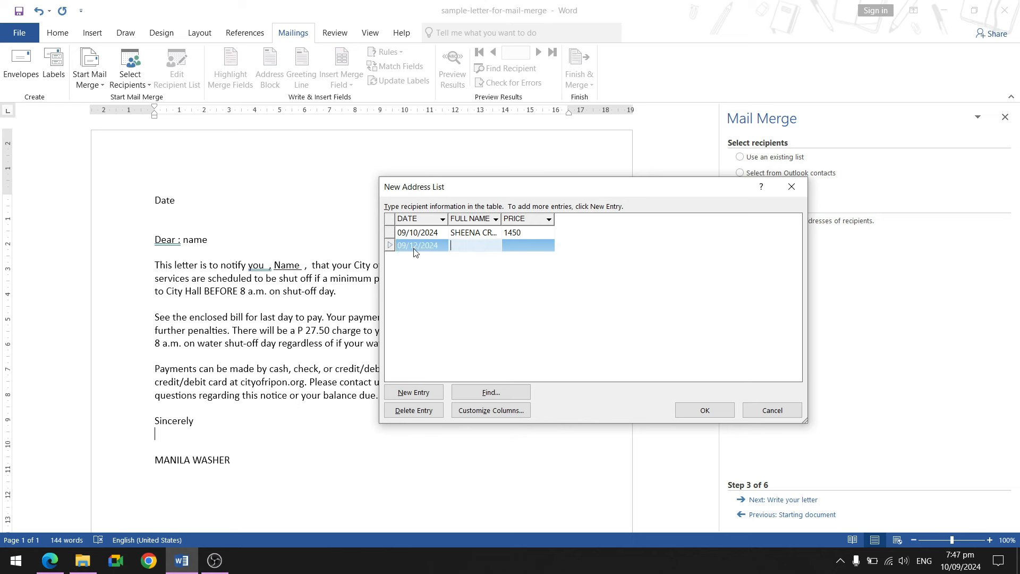
{"action": "key", "text": "Tab"}
{"action": "type", "text": "1200"}
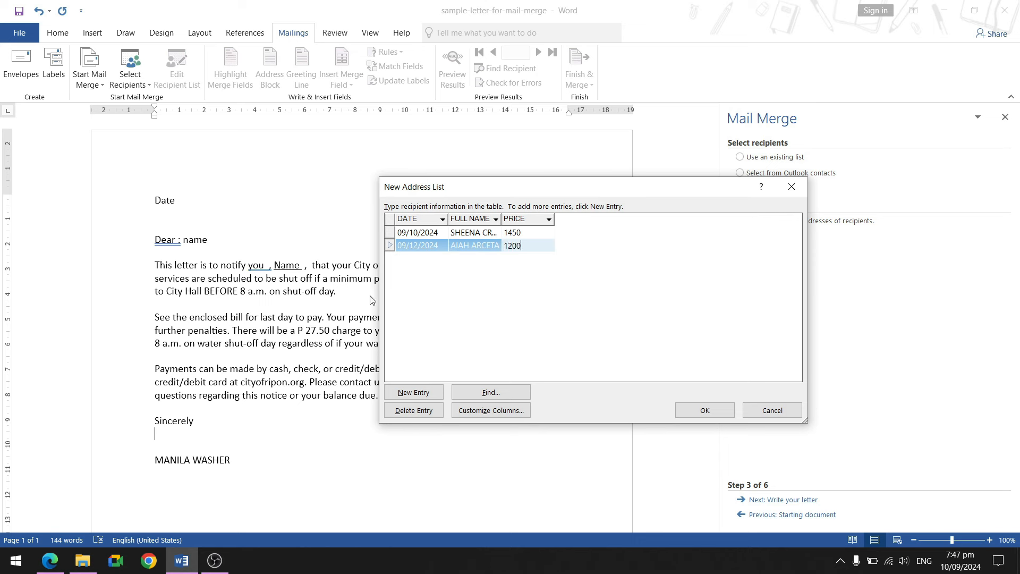
Add a third recipient dated 09/25/2024 with their full name and price 1455.
{"action": "left_click", "coordinate": [420, 397]}
{"action": "type", "text": "09/"}
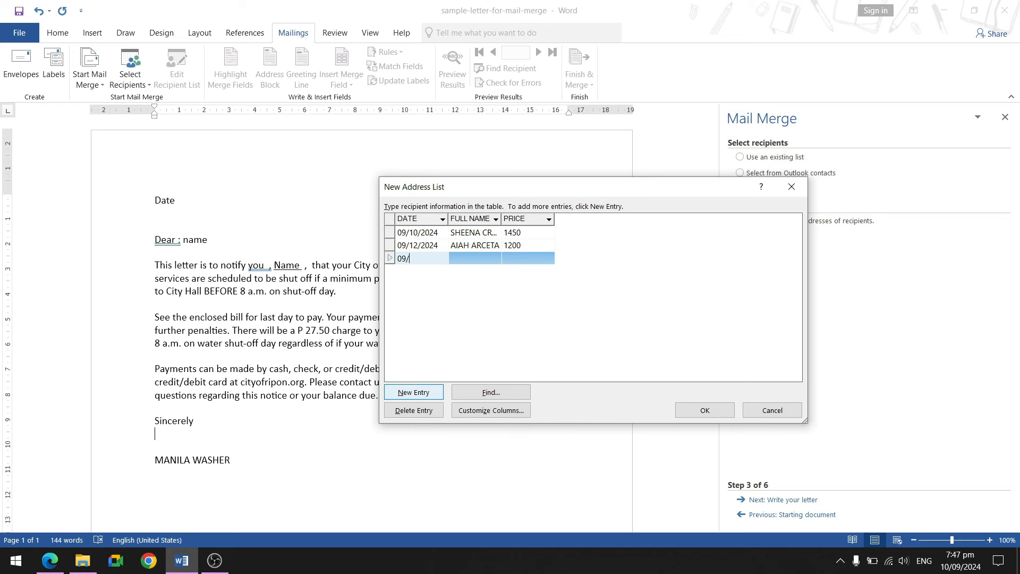
{"action": "type", "text": "25/2024"}
{"action": "key", "text": "Tab"}
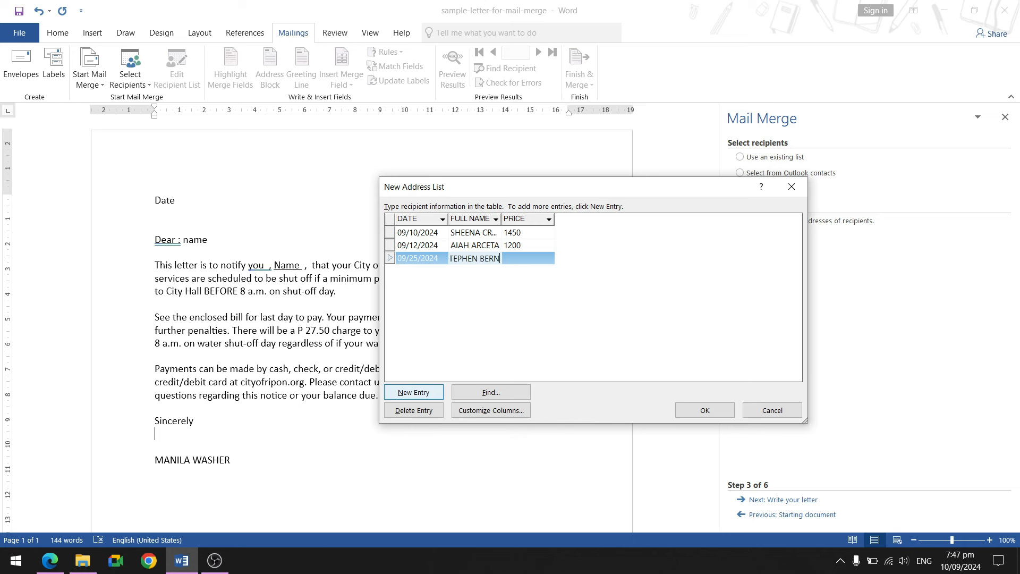
{"action": "key", "text": "Tab"}
{"action": "type", "text": "14550"}
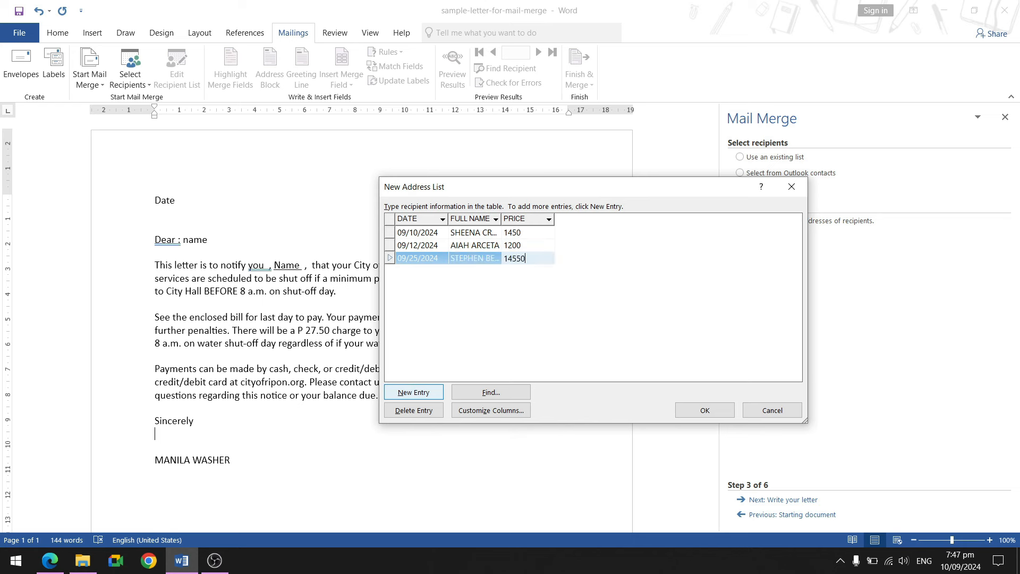
{"action": "key", "text": "BackSpace"}
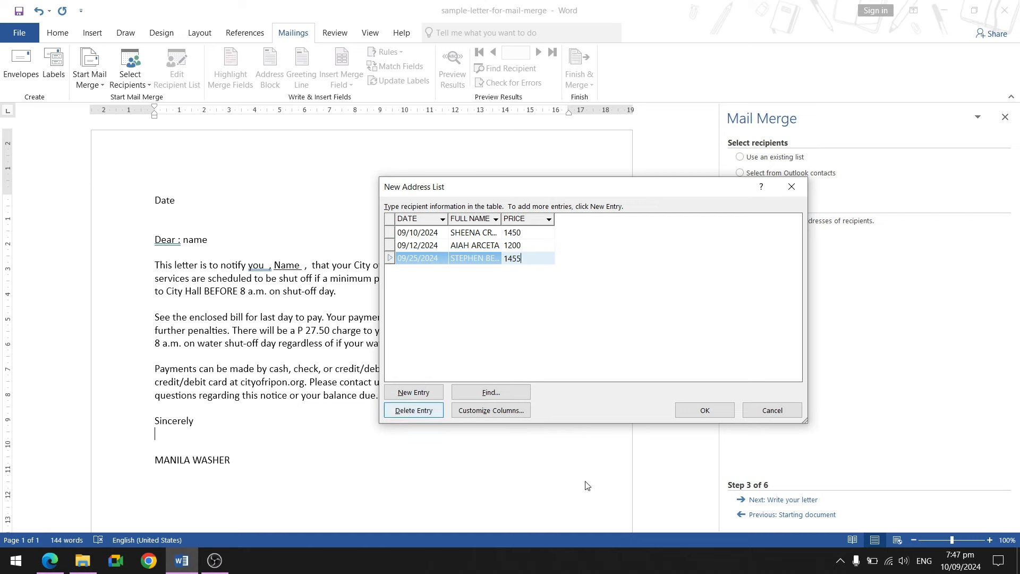
Finish the address list and save it as 'DATABASE FOR MANILA WASHER'.
{"action": "left_click", "coordinate": [711, 413]}
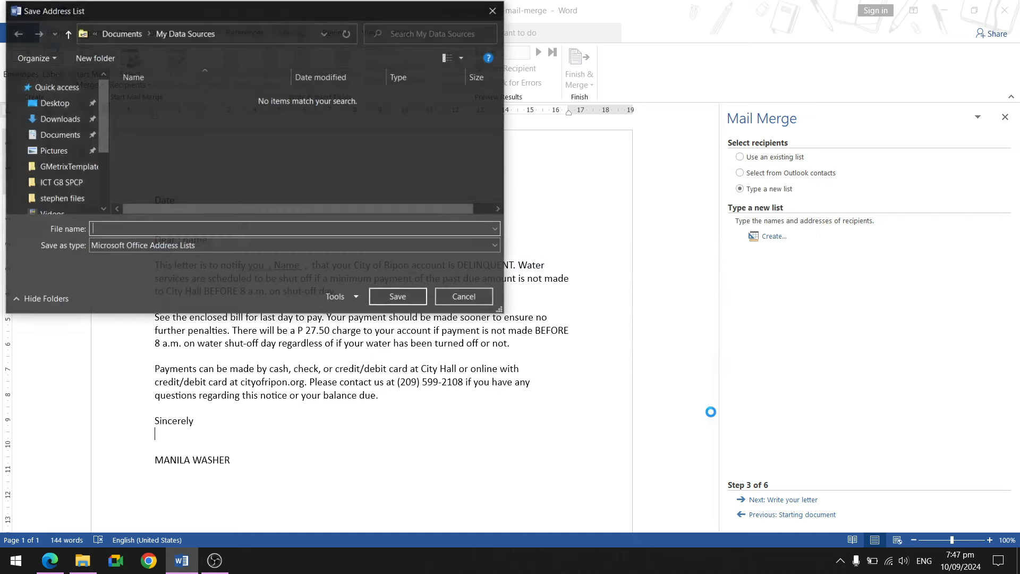
{"action": "left_click_drag", "start_coordinate": [252, 8], "coordinate": [395, 112]}
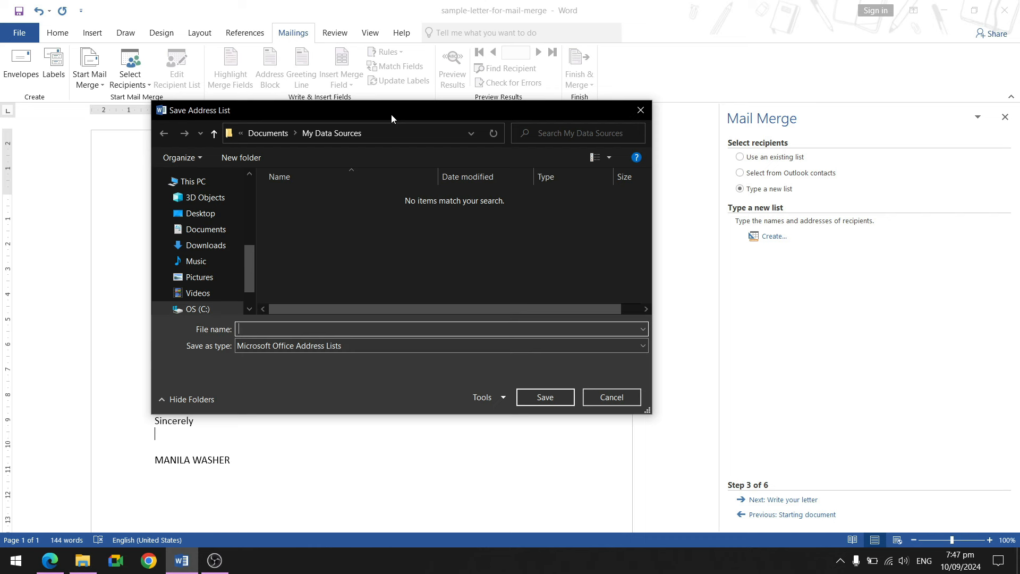
{"action": "type", "text": "G"}
{"action": "key", "text": "BackSpace"}
{"action": "type", "text": "DATABE"}
{"action": "key", "text": "BackSpace"}
{"action": "type", "text": "ASE FOR MANILA WASHER"}
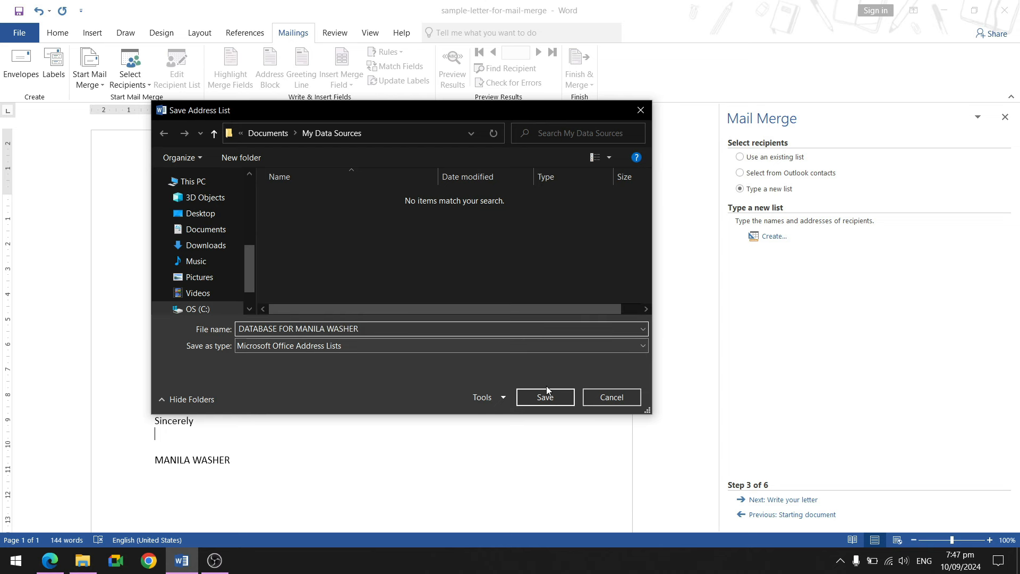
{"action": "left_click", "coordinate": [534, 396]}
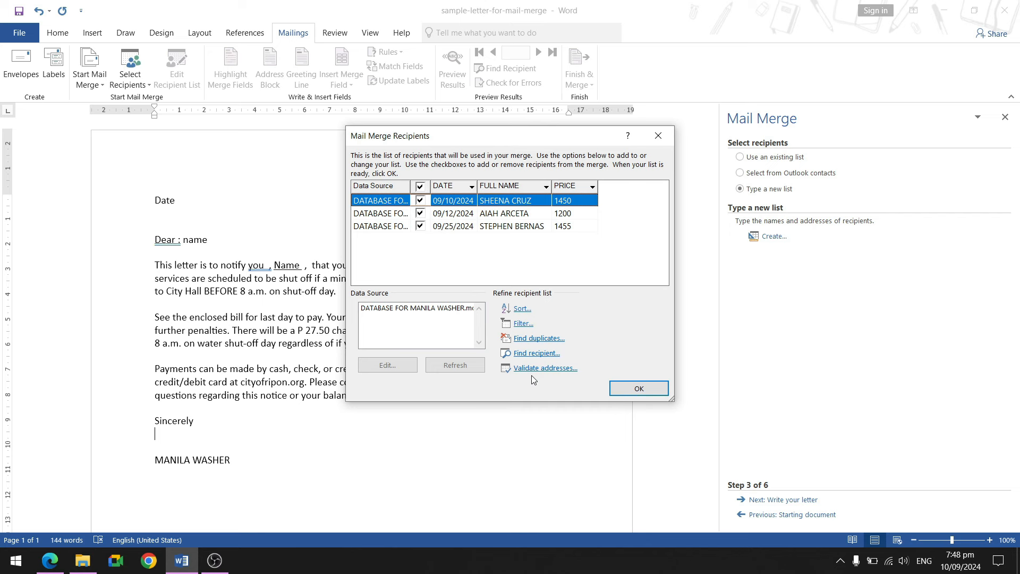
Review the DATABASE FOR MANILA WASHER.mdb entries, save changes, and accept the three recipients.
{"action": "left_click", "coordinate": [429, 312]}
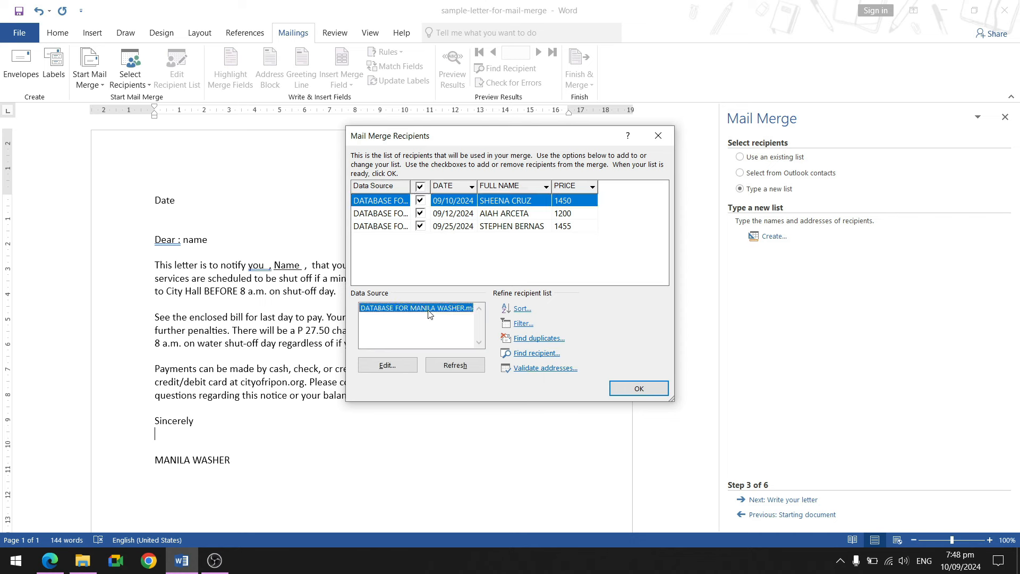
{"action": "left_click", "coordinate": [402, 366]}
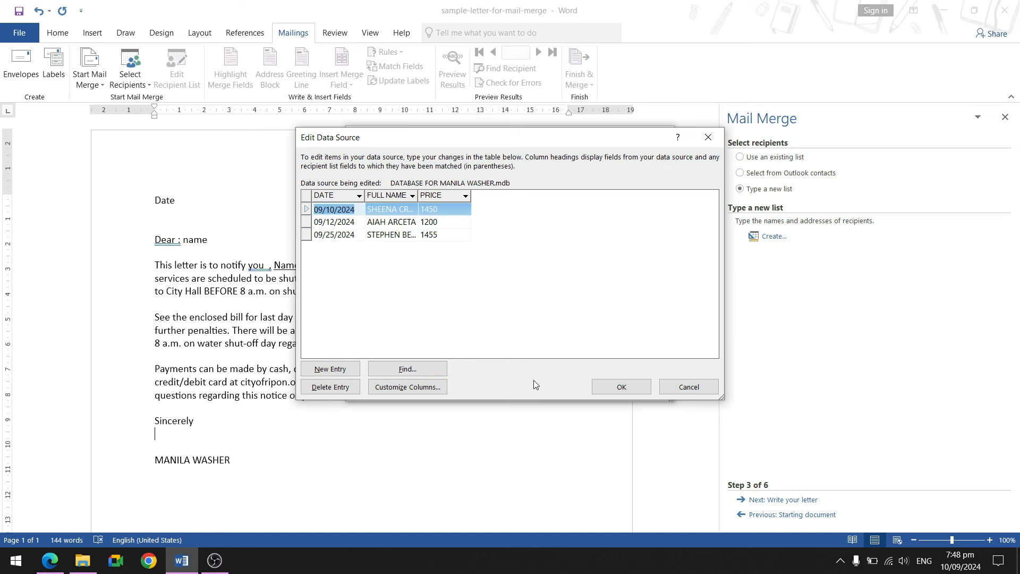
{"action": "left_click", "coordinate": [623, 391]}
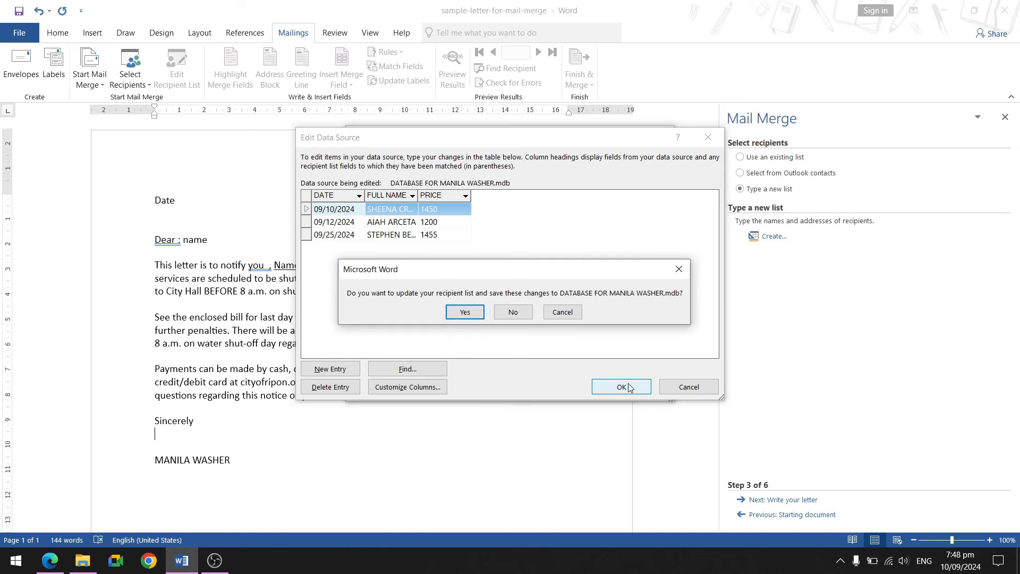
{"action": "left_click", "coordinate": [465, 313]}
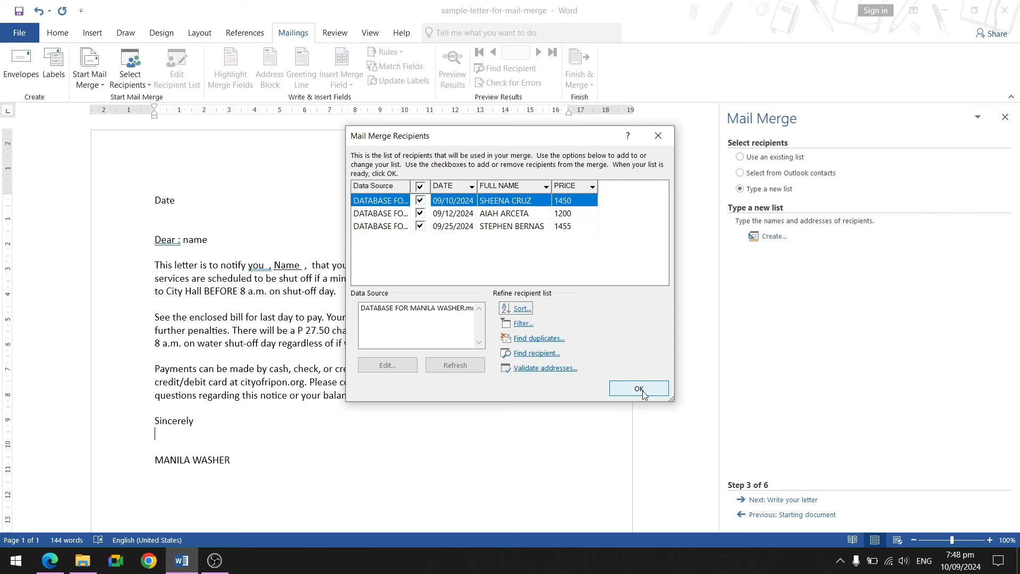
{"action": "left_click", "coordinate": [638, 389]}
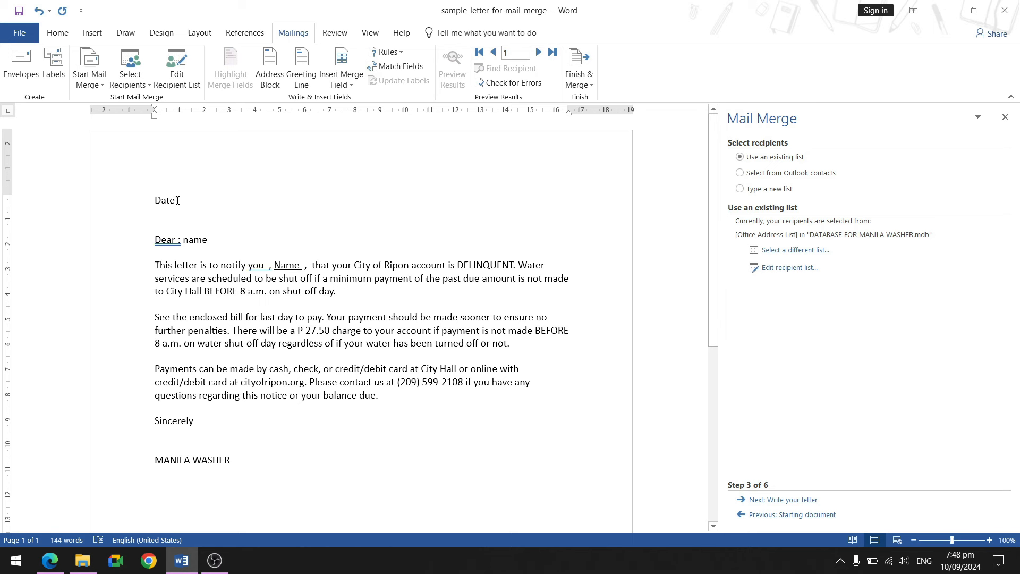
Replace the word Date at the top of the letter with the «DATE» merge field.
{"action": "double_click", "coordinate": [157, 200]}
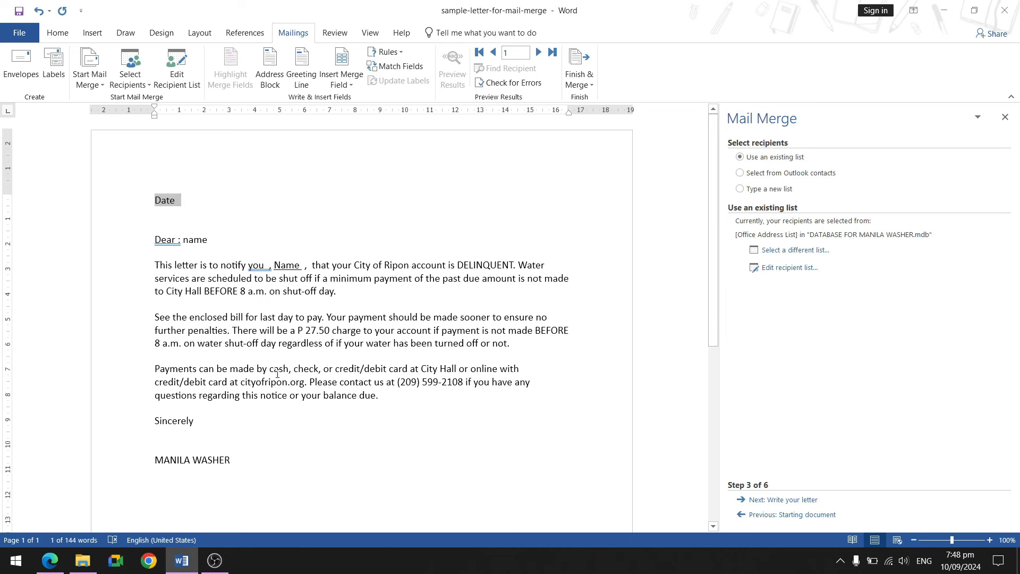
{"action": "left_click", "coordinate": [179, 200]}
{"action": "left_click_drag", "start_coordinate": [177, 200], "coordinate": [157, 200]}
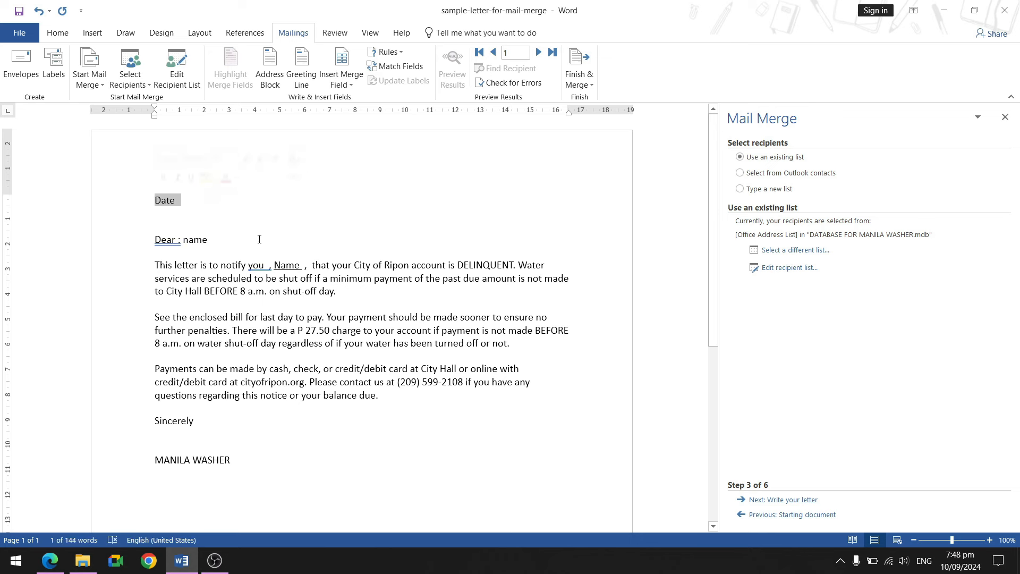
{"action": "left_click", "coordinate": [343, 85]}
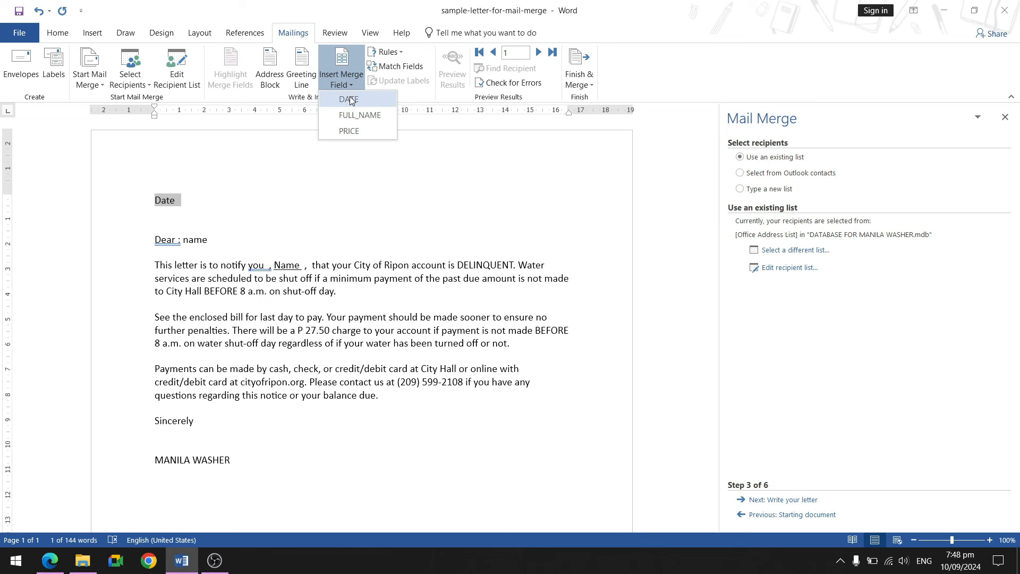
{"action": "left_click", "coordinate": [349, 100]}
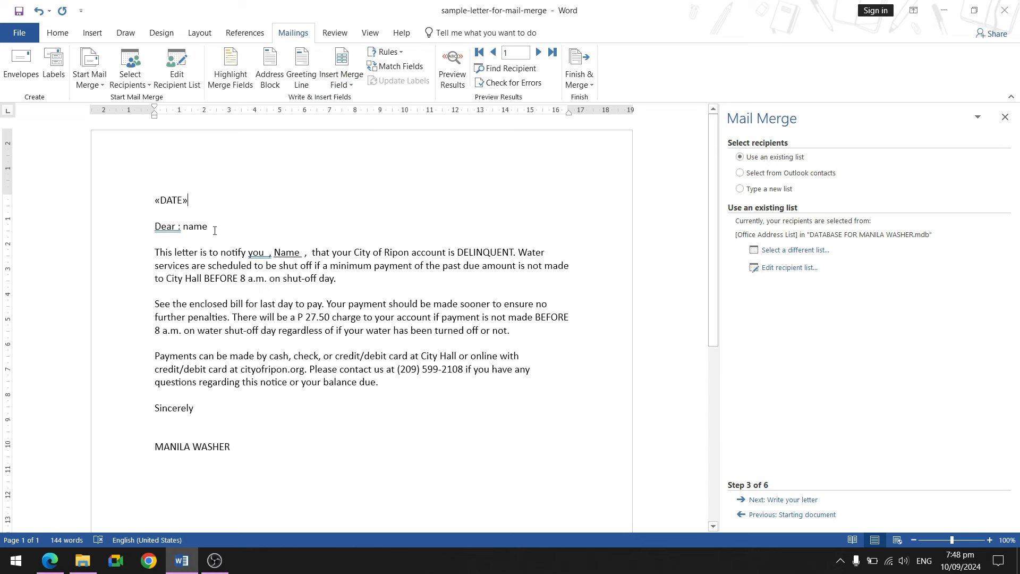
{"action": "left_click_drag", "start_coordinate": [208, 229], "coordinate": [185, 227]}
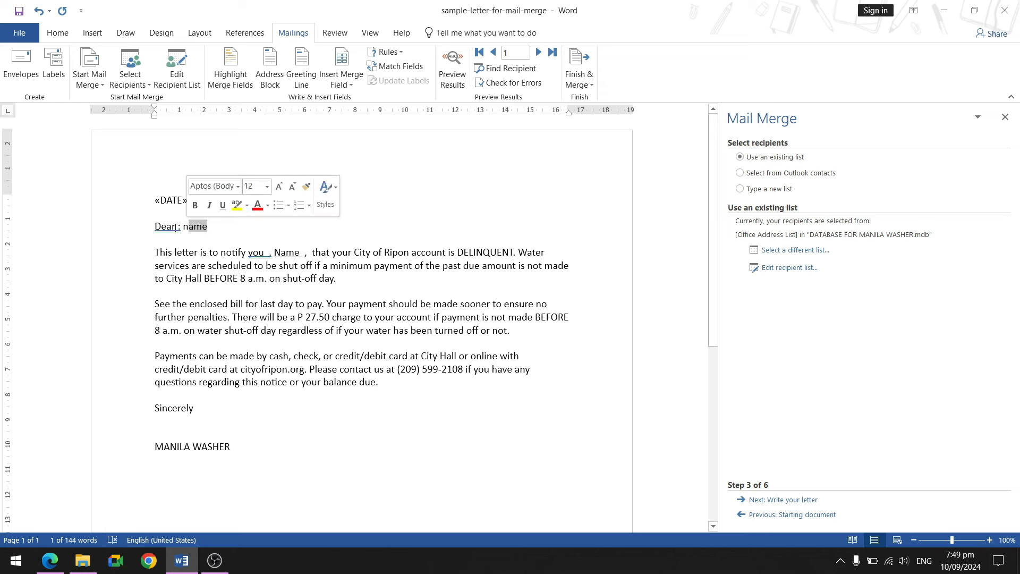
Insert the FULL_NAME field after the 'Dear' greeting and delete the stray 'n' before it.
{"action": "left_click", "coordinate": [342, 81]}
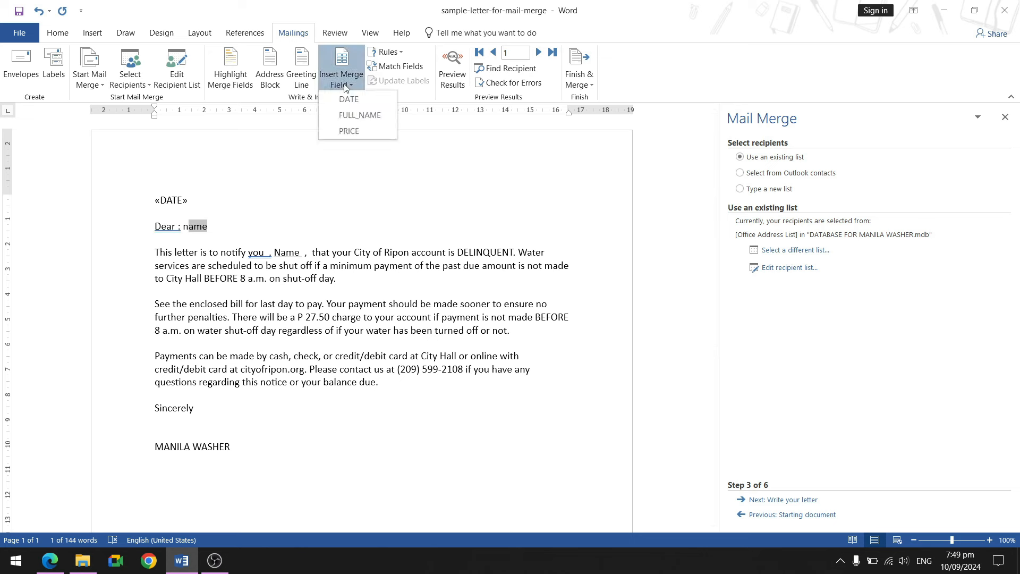
{"action": "left_click", "coordinate": [351, 116]}
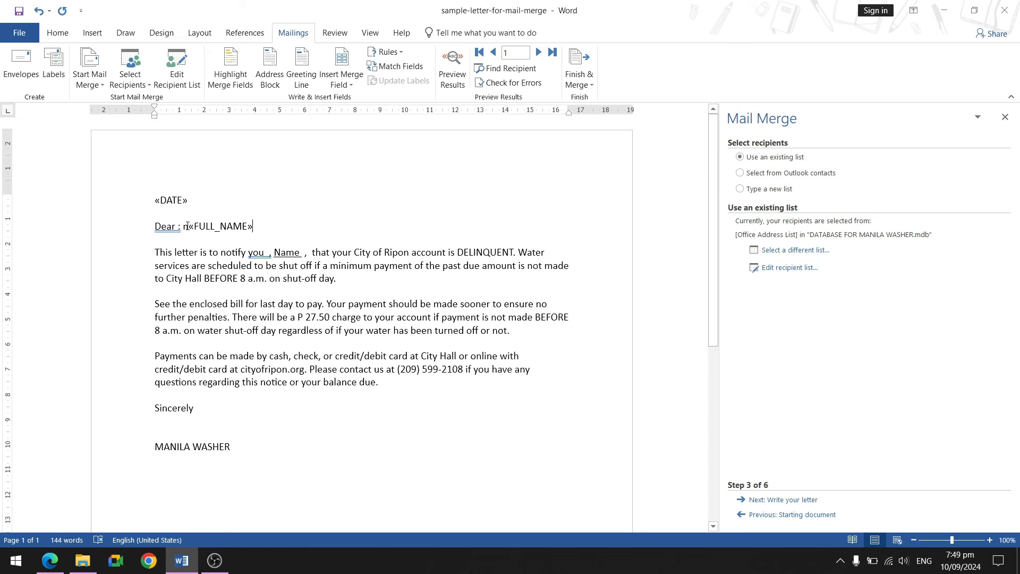
{"action": "left_click", "coordinate": [188, 226]}
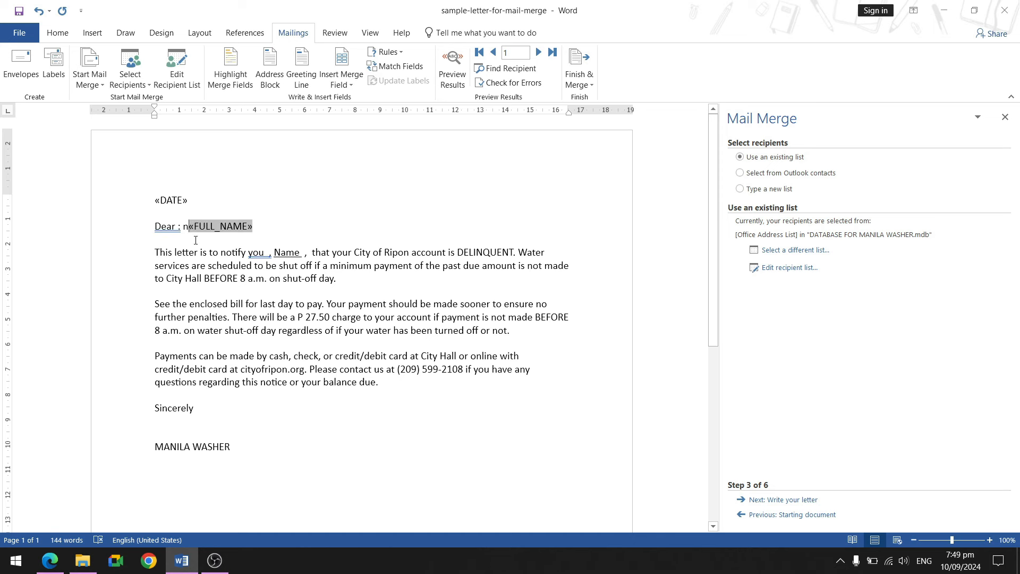
{"action": "left_click", "coordinate": [184, 226]}
{"action": "left_click", "coordinate": [188, 227]}
{"action": "left_click", "coordinate": [185, 227]}
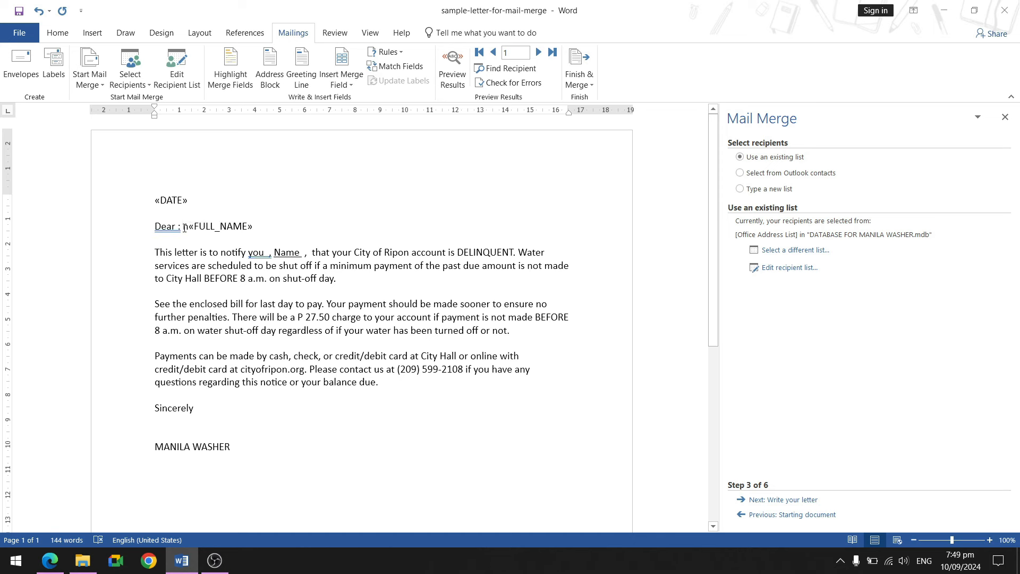
{"action": "key", "text": "Delete"}
Replace the placeholder word 'Name' in the opening sentence with the FULL_NAME field.
{"action": "left_click", "coordinate": [319, 225]}
{"action": "left_click_drag", "start_coordinate": [305, 253], "coordinate": [271, 252]}
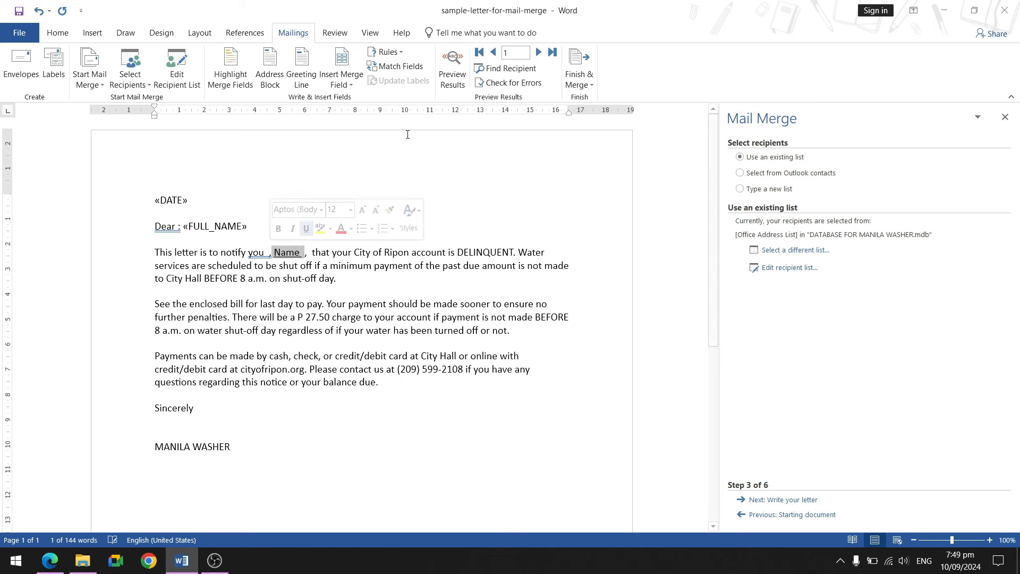
{"action": "left_click", "coordinate": [337, 82]}
{"action": "left_click", "coordinate": [361, 113]}
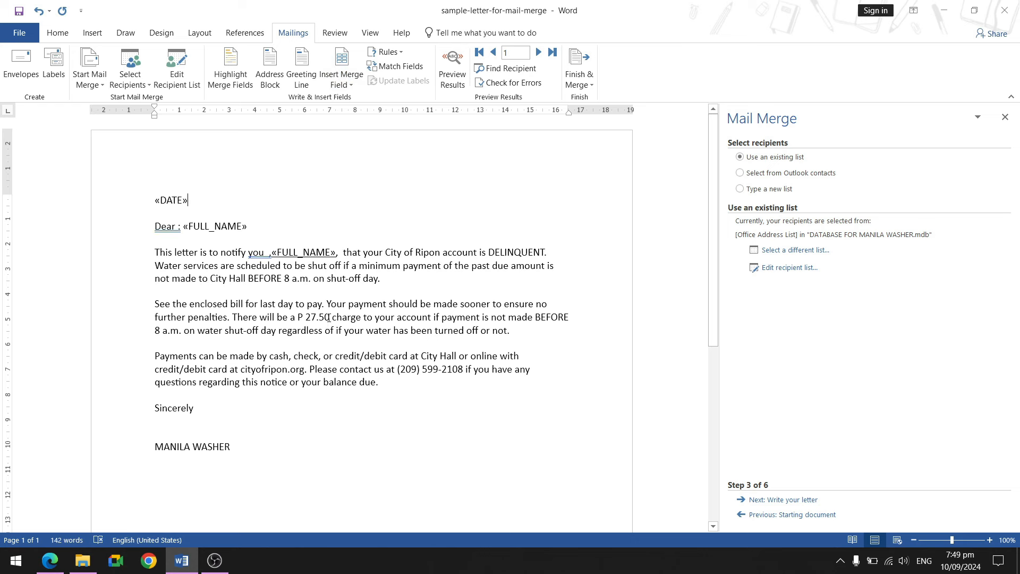
{"action": "left_click_drag", "start_coordinate": [331, 316], "coordinate": [306, 316]}
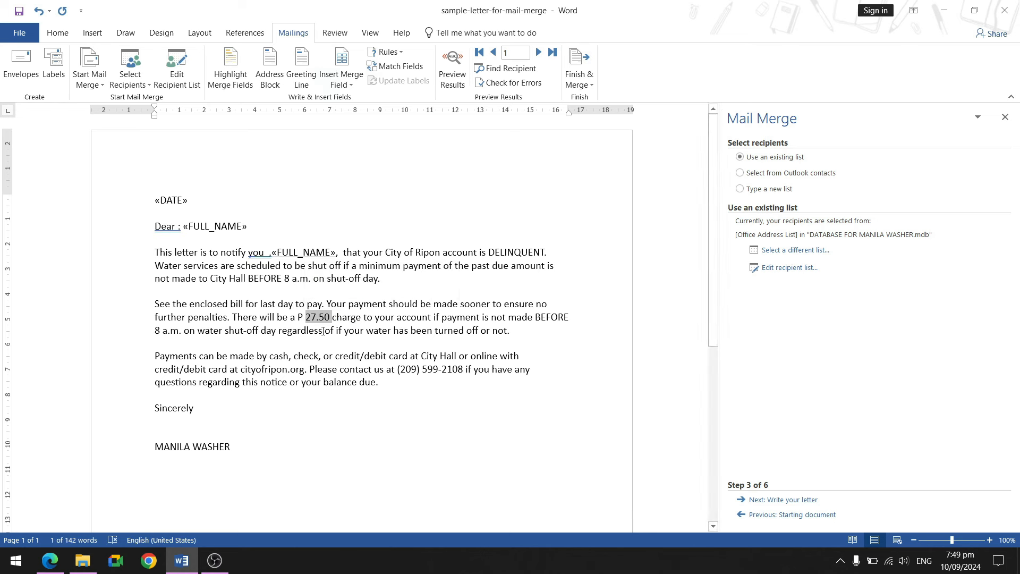
Swap the 27.50 amount for the PRICE field and advance the wizard to Write your letter.
{"action": "left_click", "coordinate": [341, 85]}
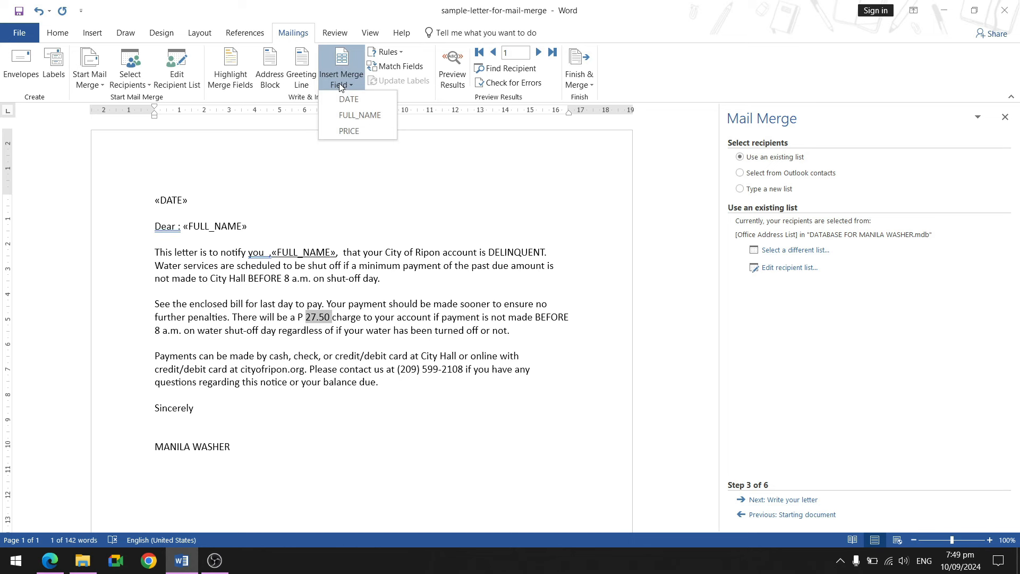
{"action": "left_click", "coordinate": [351, 131]}
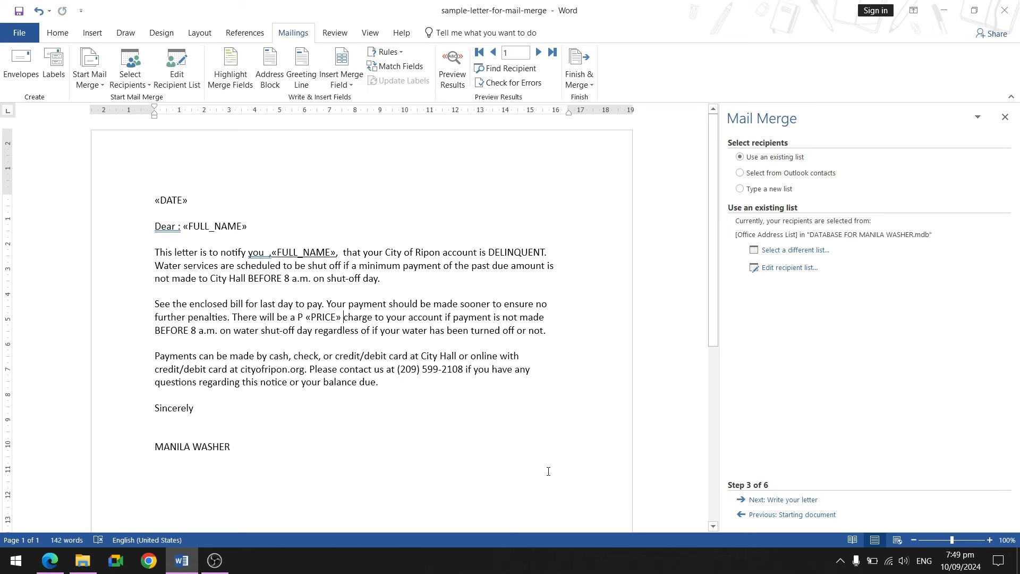
{"action": "left_click", "coordinate": [776, 502]}
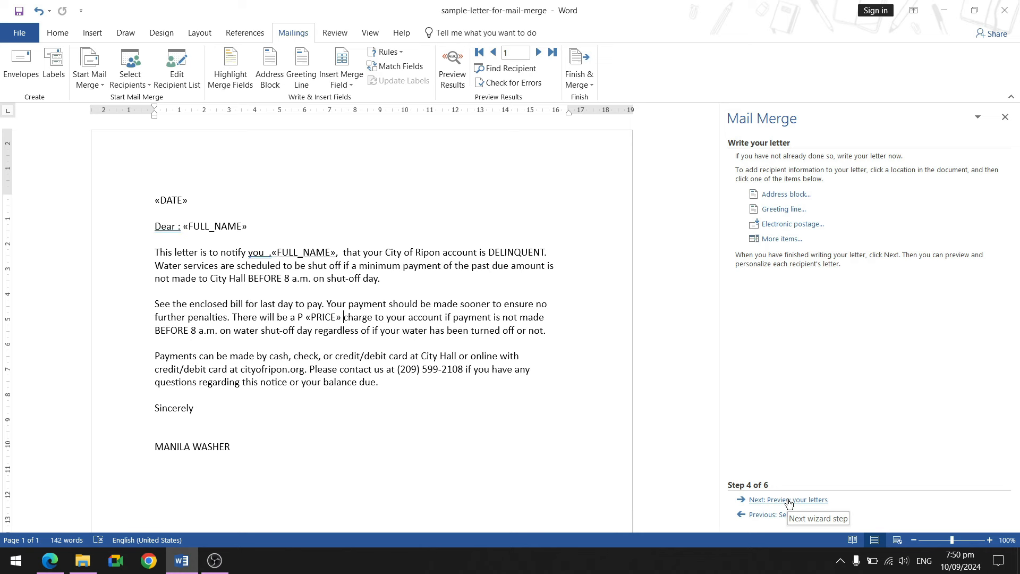
Preview recipient 1's letter and delete the extra spaces around the name and before the colon.
{"action": "left_click", "coordinate": [789, 500]}
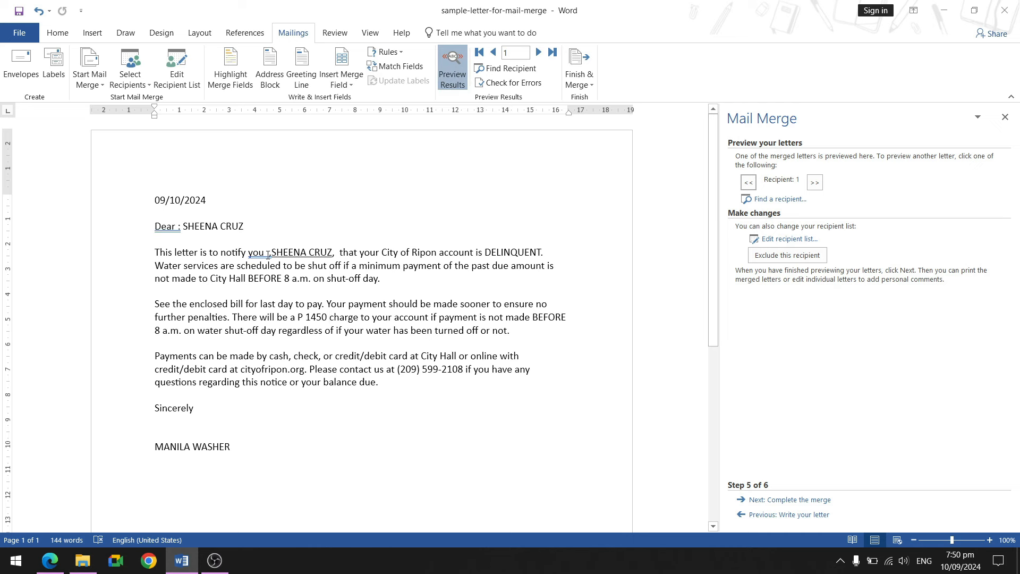
{"action": "left_click", "coordinate": [268, 253]}
{"action": "key", "text": "BackSpace"}
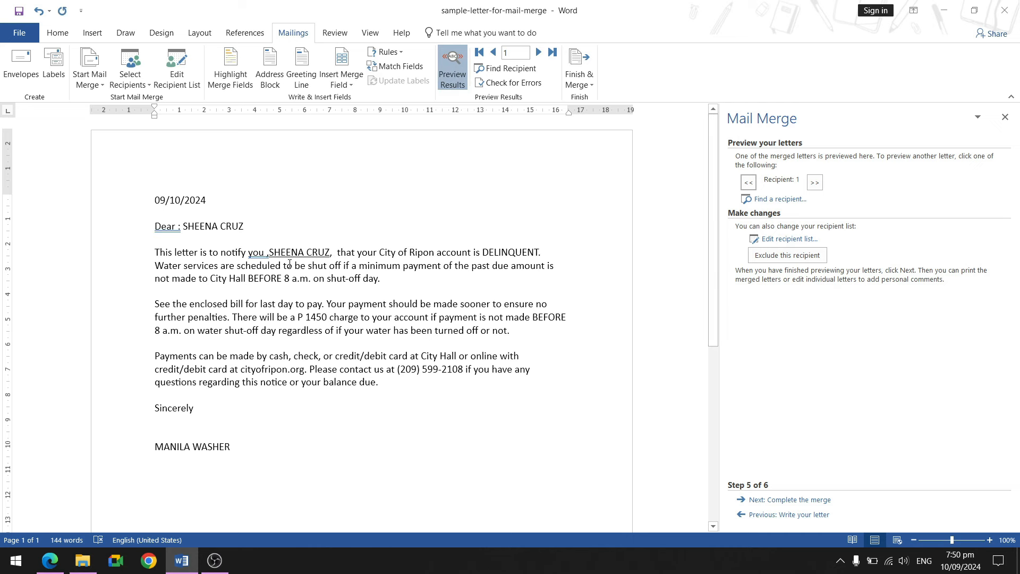
{"action": "left_click", "coordinate": [268, 258]}
{"action": "left_click", "coordinate": [268, 254]}
{"action": "key", "text": "BackSpace"}
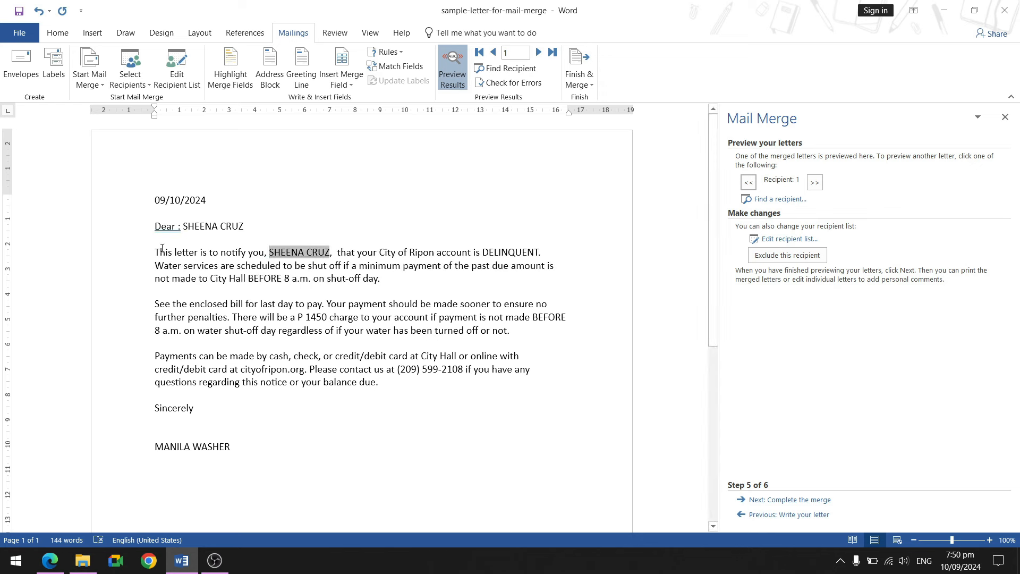
{"action": "left_click", "coordinate": [177, 227]}
{"action": "key", "text": "BackSpace"}
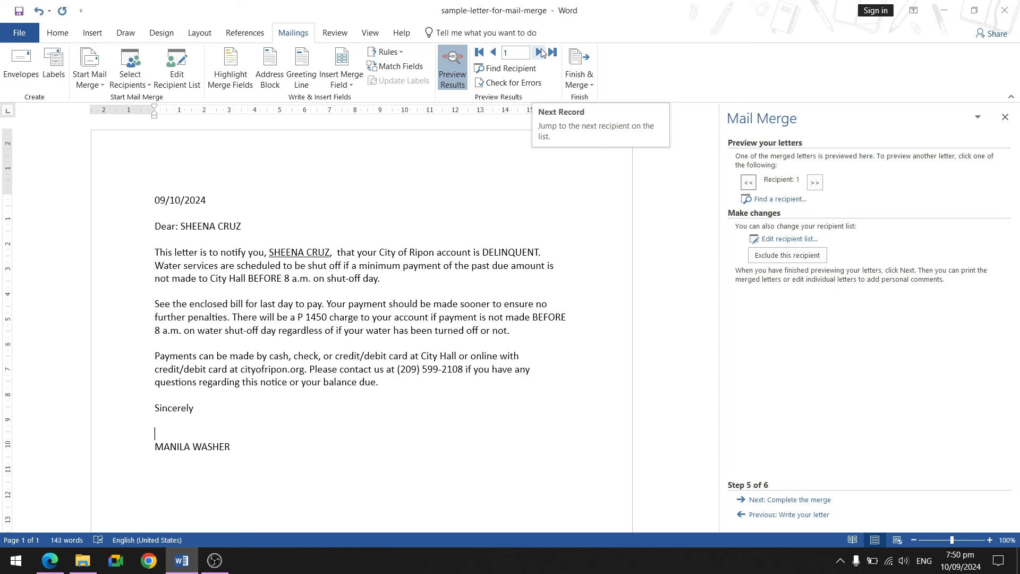
Advance the preview through recipient 2 to recipient 3's letter and check its 09/25/2024 date.
{"action": "left_click", "coordinate": [540, 52]}
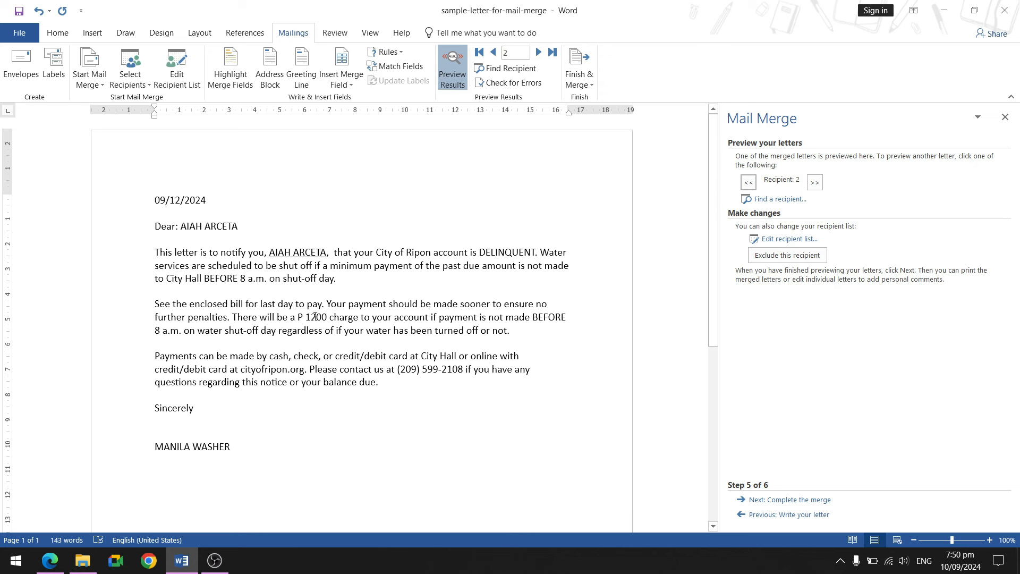
{"action": "left_click", "coordinate": [538, 51]}
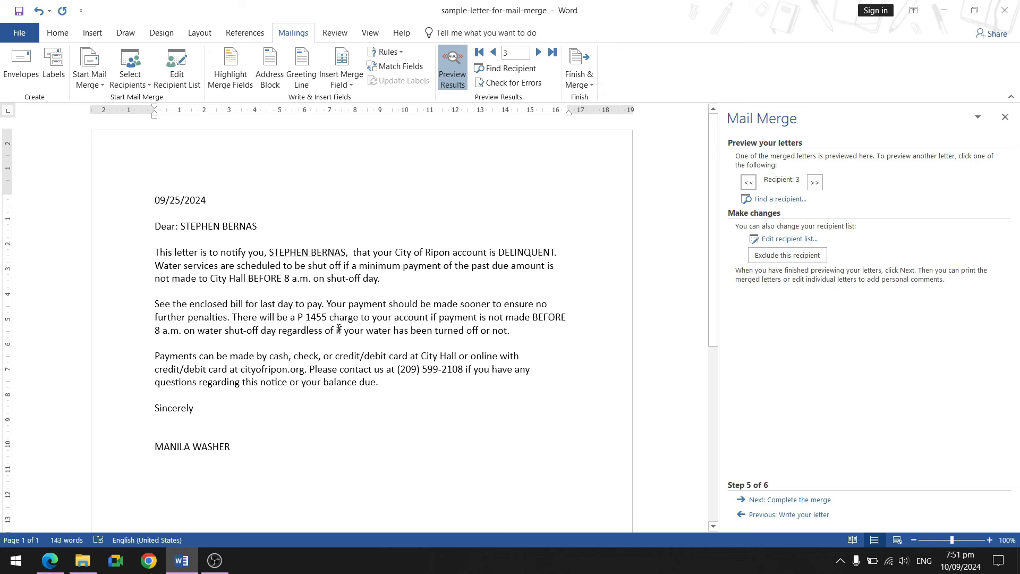
{"action": "double_click", "coordinate": [220, 201]}
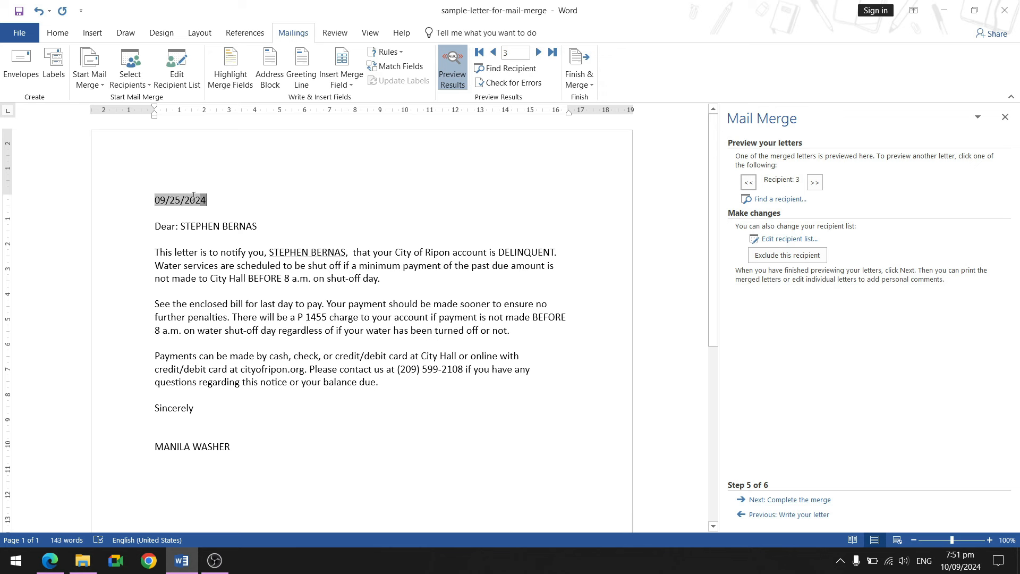
{"action": "left_click", "coordinate": [318, 200]}
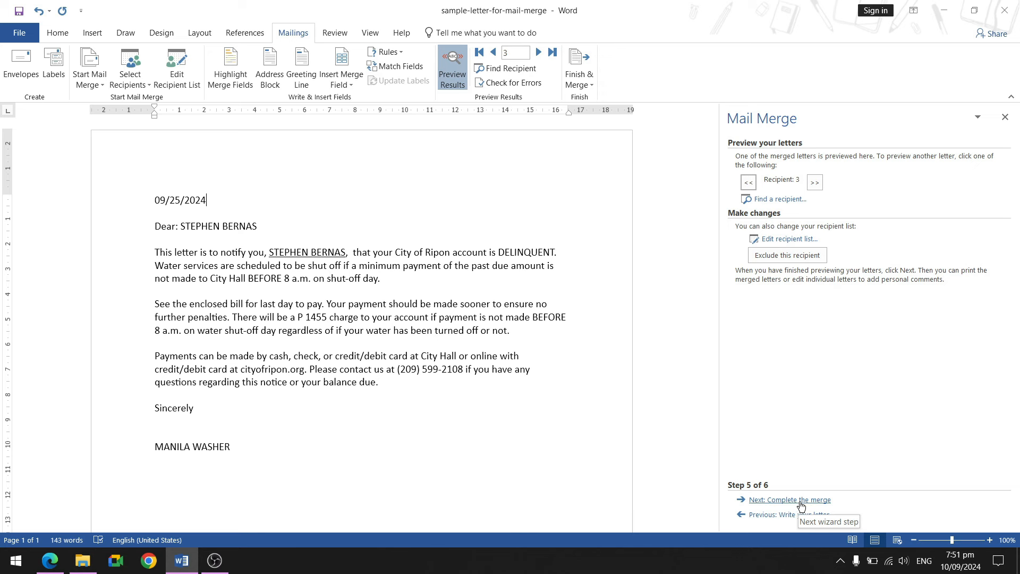
Complete the merge by editing individual letters for All records into a new document.
{"action": "left_click", "coordinate": [801, 502]}
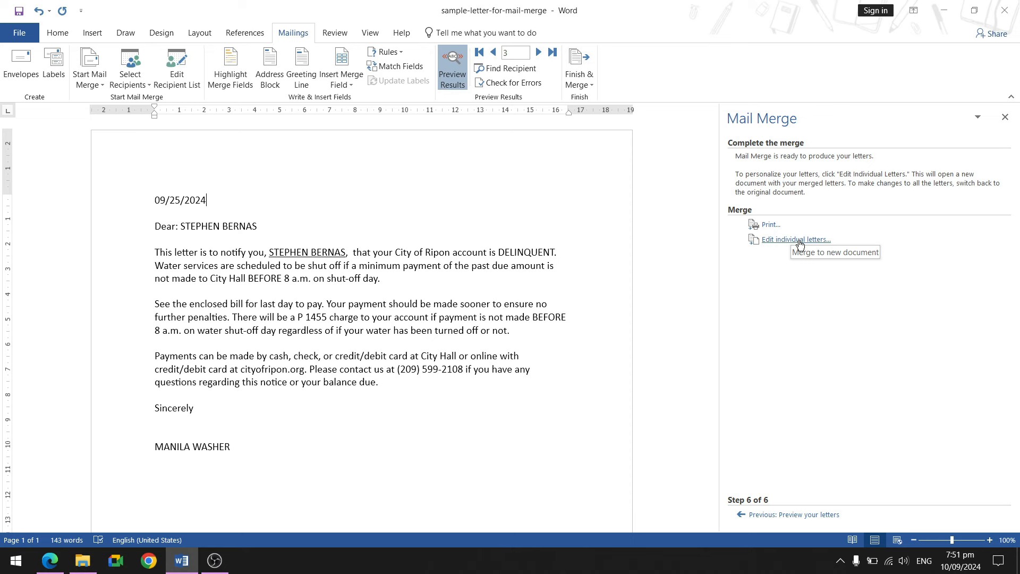
{"action": "left_click", "coordinate": [800, 243]}
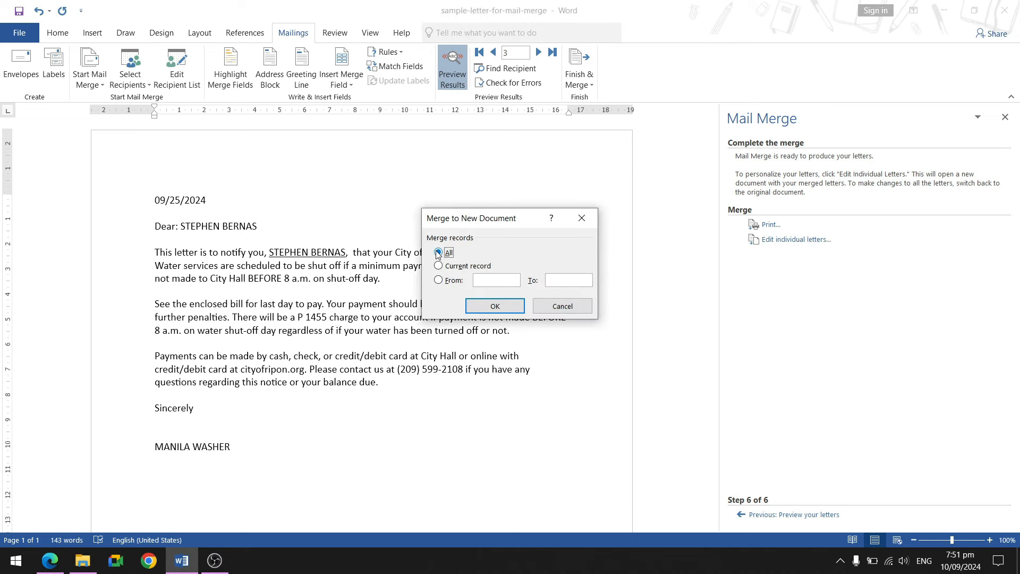
{"action": "left_click", "coordinate": [486, 306]}
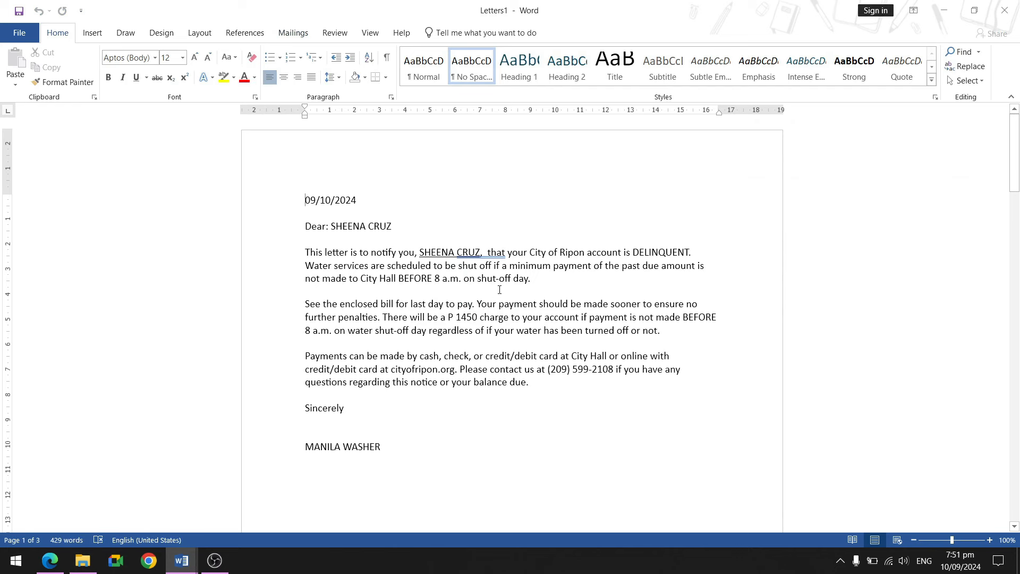
Delete the extra space before 'that' in all three letters' opening sentences of Letters1.
{"action": "left_click", "coordinate": [488, 253]}
{"action": "left_click", "coordinate": [485, 254]}
{"action": "key", "text": "BackSpace"}
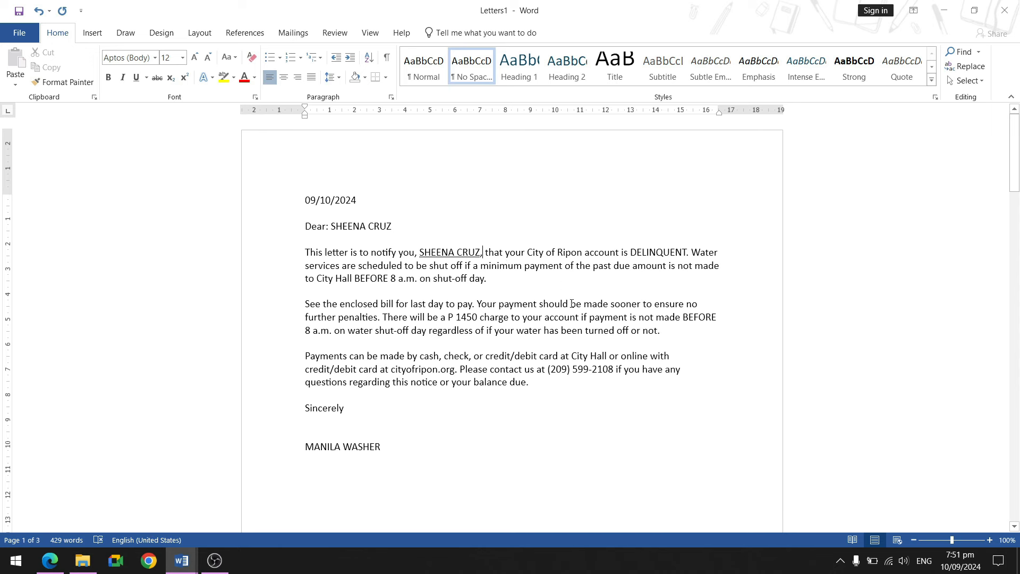
{"action": "scroll", "coordinate": [571, 303], "scroll_direction": "down", "scroll_amount": 12}
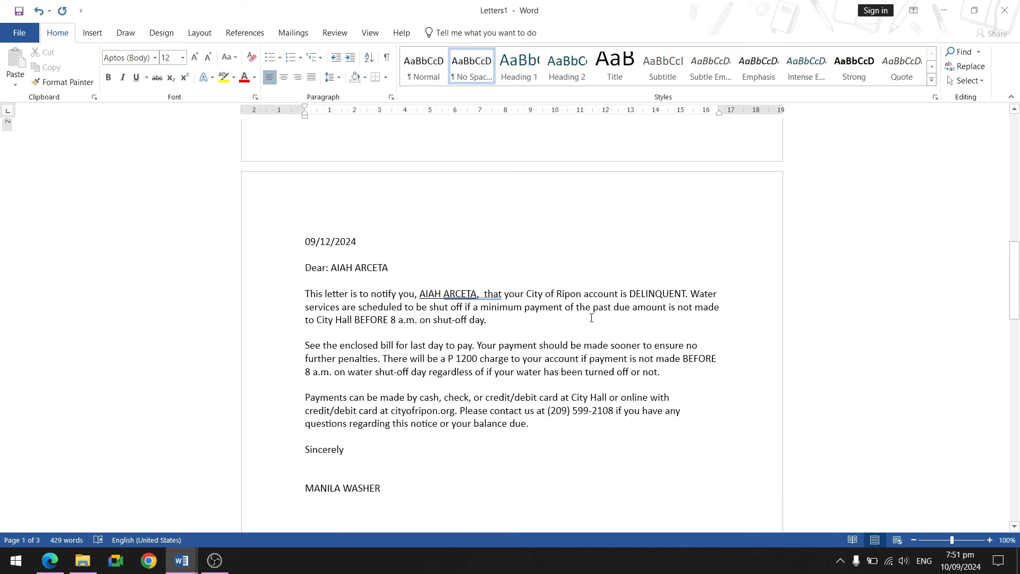
{"action": "scroll", "coordinate": [591, 318], "scroll_direction": "down", "scroll_amount": 1}
{"action": "left_click", "coordinate": [482, 263]}
{"action": "key", "text": "BackSpace"}
{"action": "scroll", "coordinate": [567, 346], "scroll_direction": "down", "scroll_amount": 12}
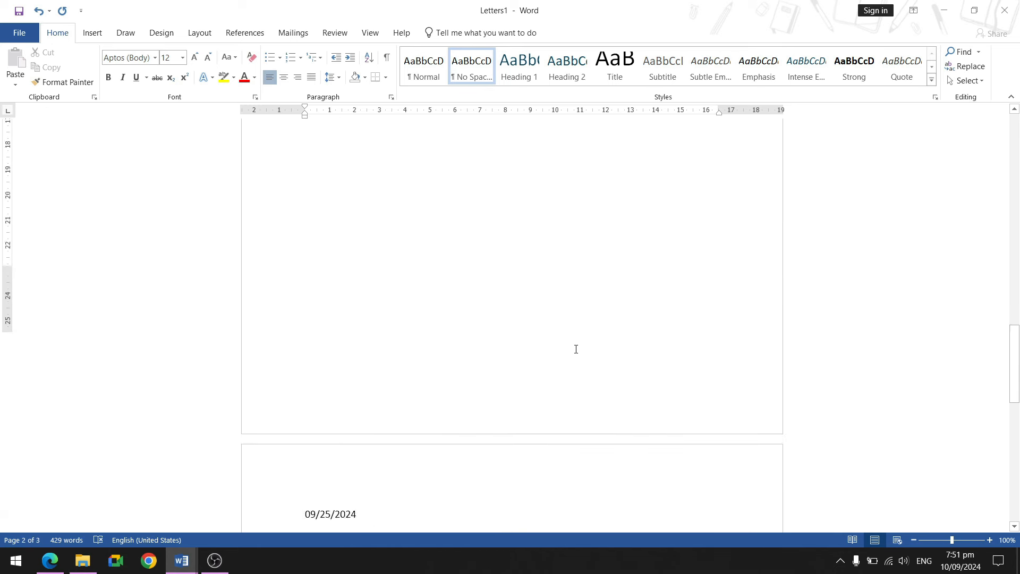
{"action": "left_click", "coordinate": [501, 305]}
{"action": "key", "text": "BackSpace"}
{"action": "scroll", "coordinate": [548, 348], "scroll_direction": "down", "scroll_amount": 1}
{"action": "scroll", "coordinate": [550, 348], "scroll_direction": "down", "scroll_amount": 2}
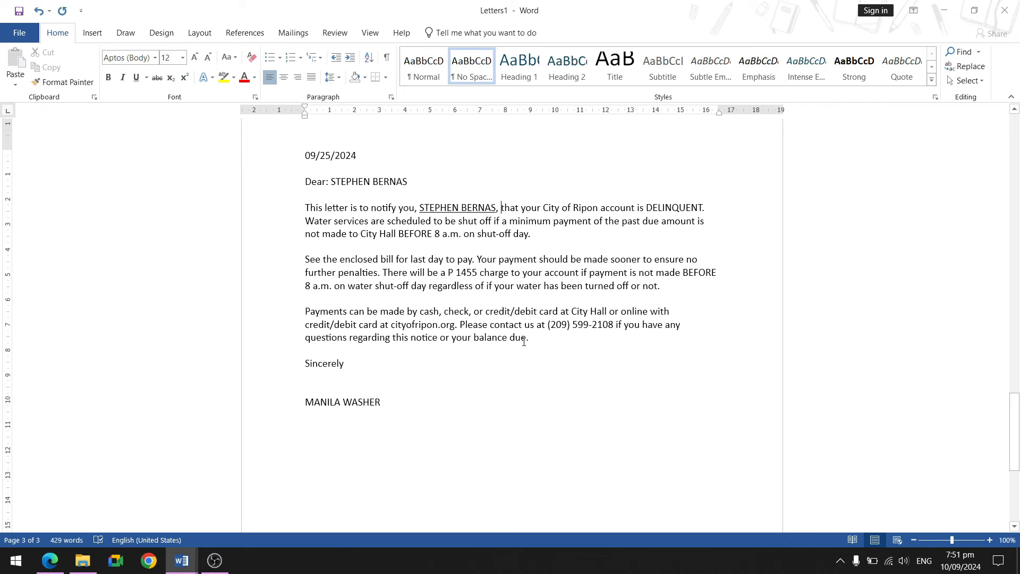
{"action": "scroll", "coordinate": [531, 343], "scroll_direction": "up", "scroll_amount": 6}
{"action": "scroll", "coordinate": [538, 322], "scroll_direction": "down", "scroll_amount": 9}
{"action": "scroll", "coordinate": [538, 321], "scroll_direction": "up", "scroll_amount": 20}
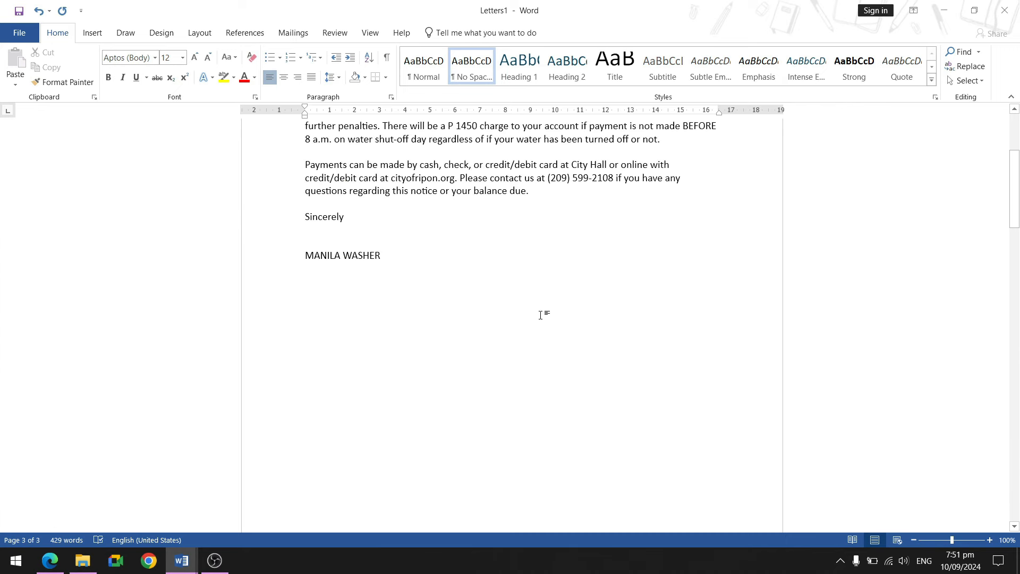